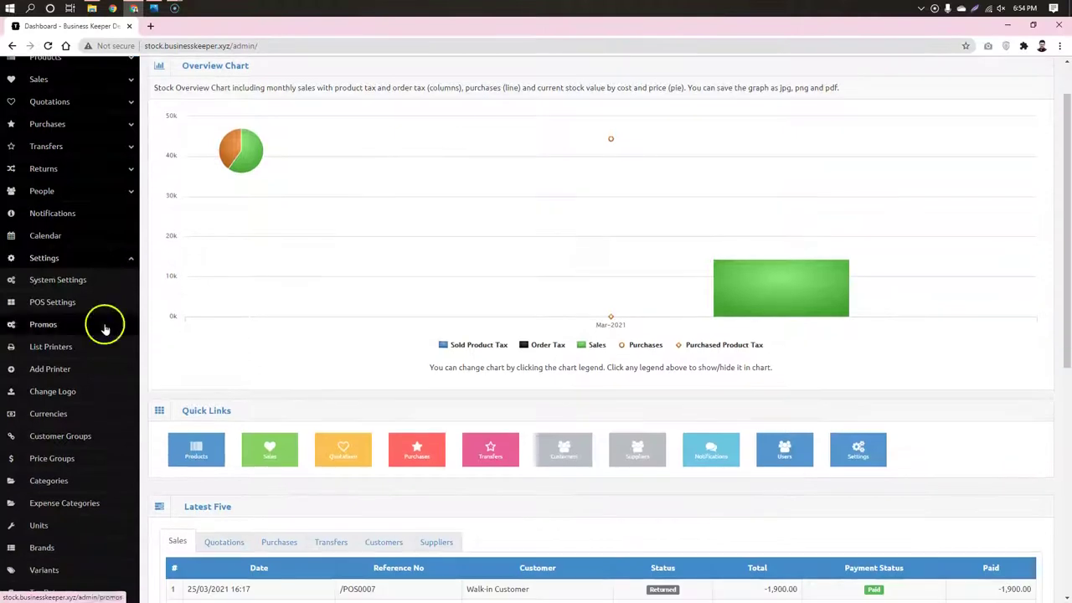
- Start a new category from the Categories list in the settings and set its category code to 4
{"action": "left_click", "coordinate": [57, 481]}
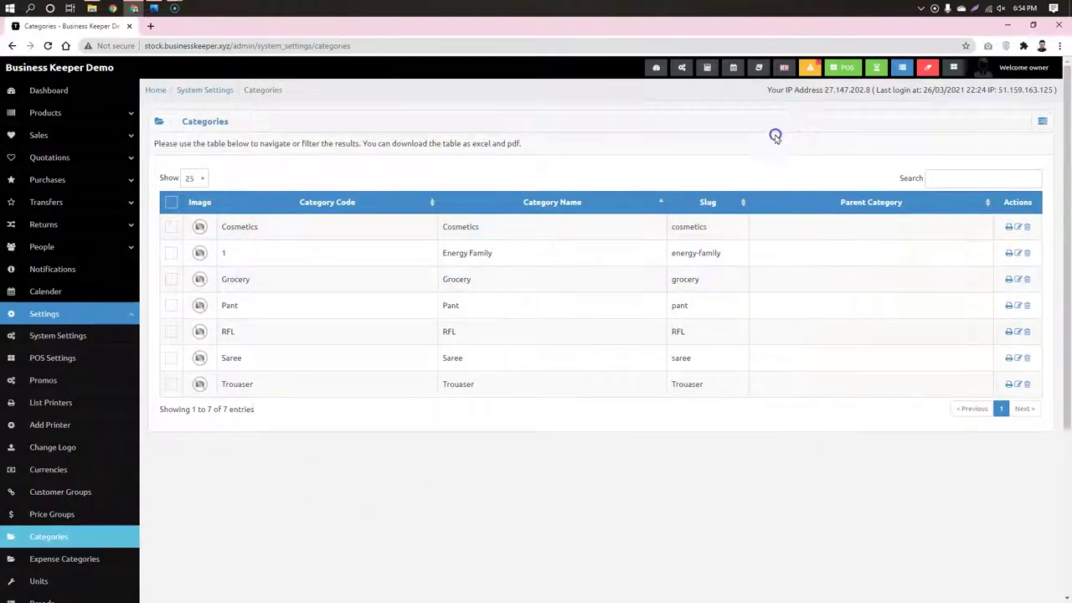
{"action": "left_click", "coordinate": [1042, 122]}
{"action": "left_click", "coordinate": [994, 148]}
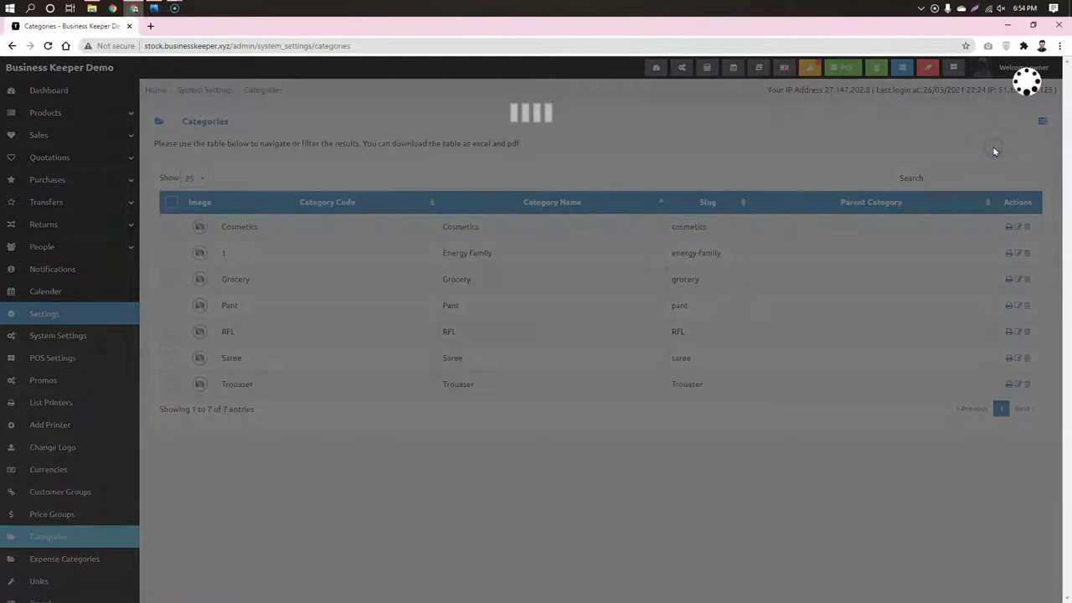
{"action": "left_click", "coordinate": [484, 163]}
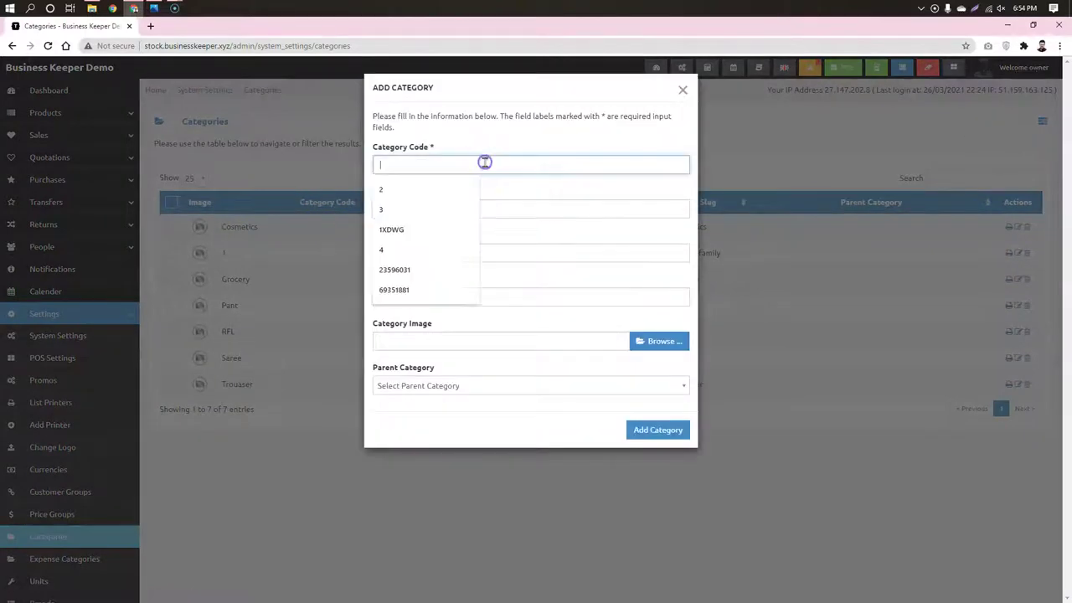
{"action": "type", "text": "4"}
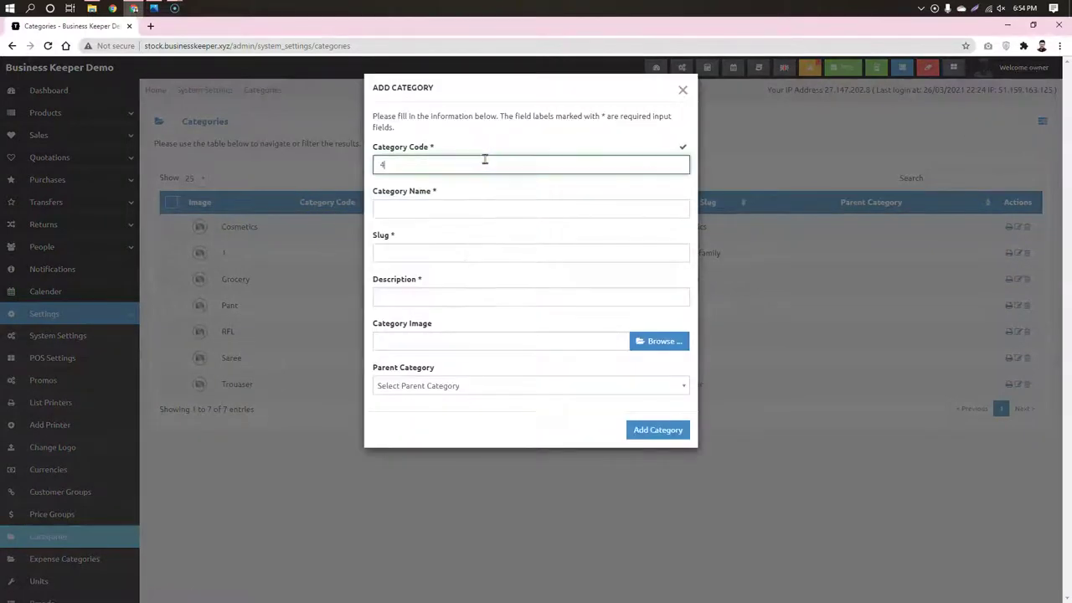
{"action": "left_click", "coordinate": [512, 141]}
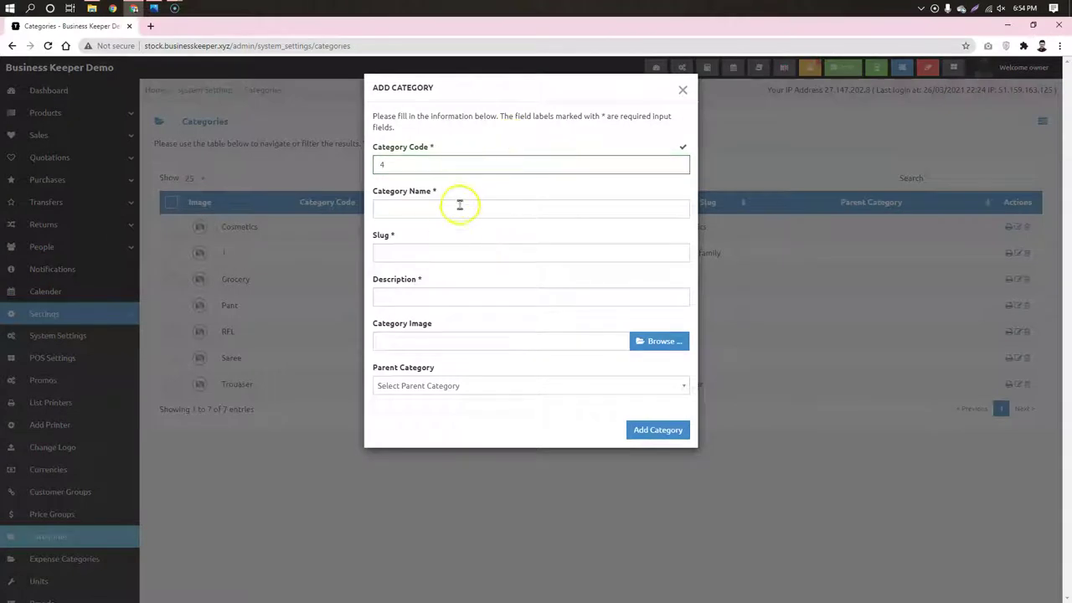
- Name the category Computer Accessories, enter the same text as its description, and add it
{"action": "left_click", "coordinate": [459, 206]}
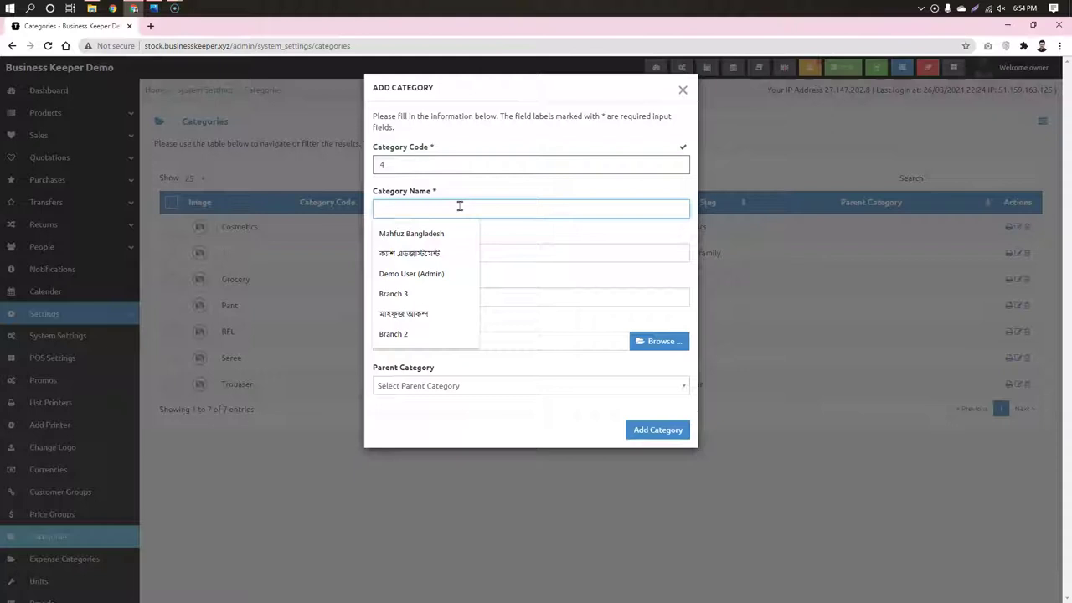
{"action": "type", "text": "Computer Accessories"}
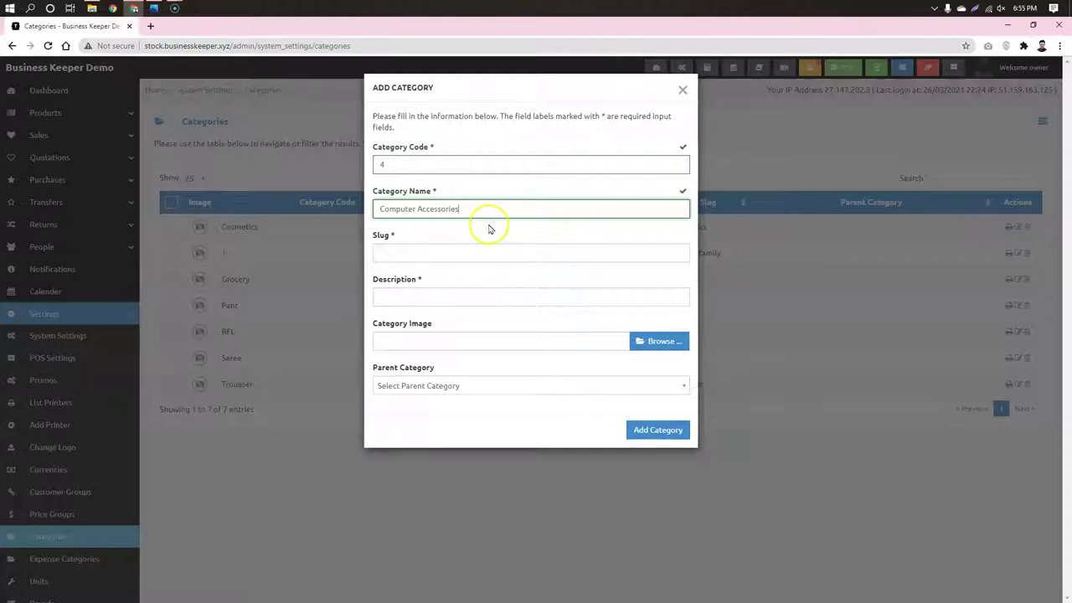
{"action": "left_click", "coordinate": [489, 229]}
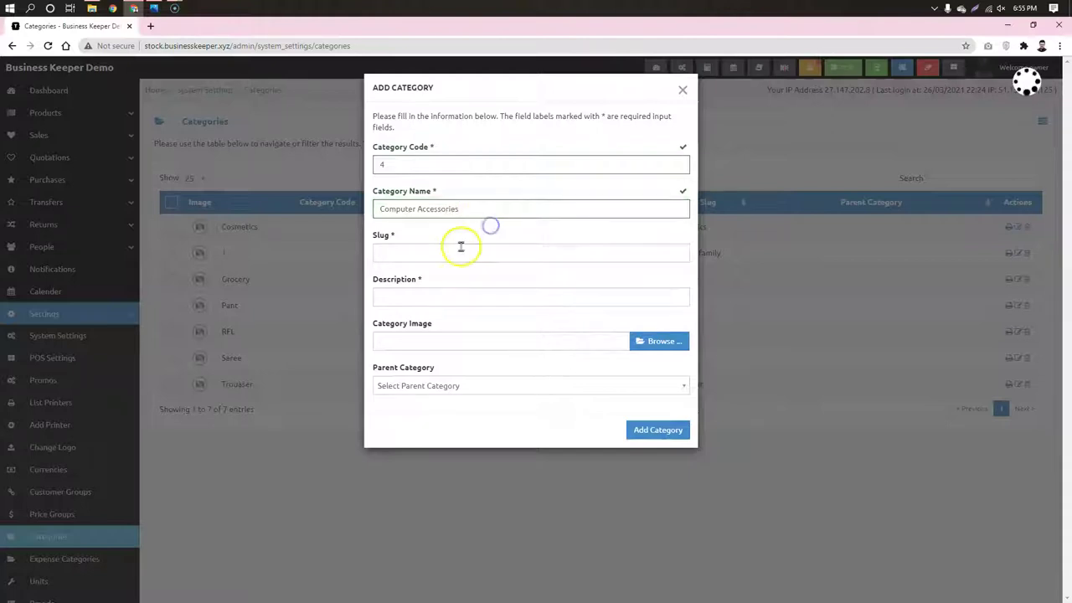
{"action": "left_click", "coordinate": [471, 293]}
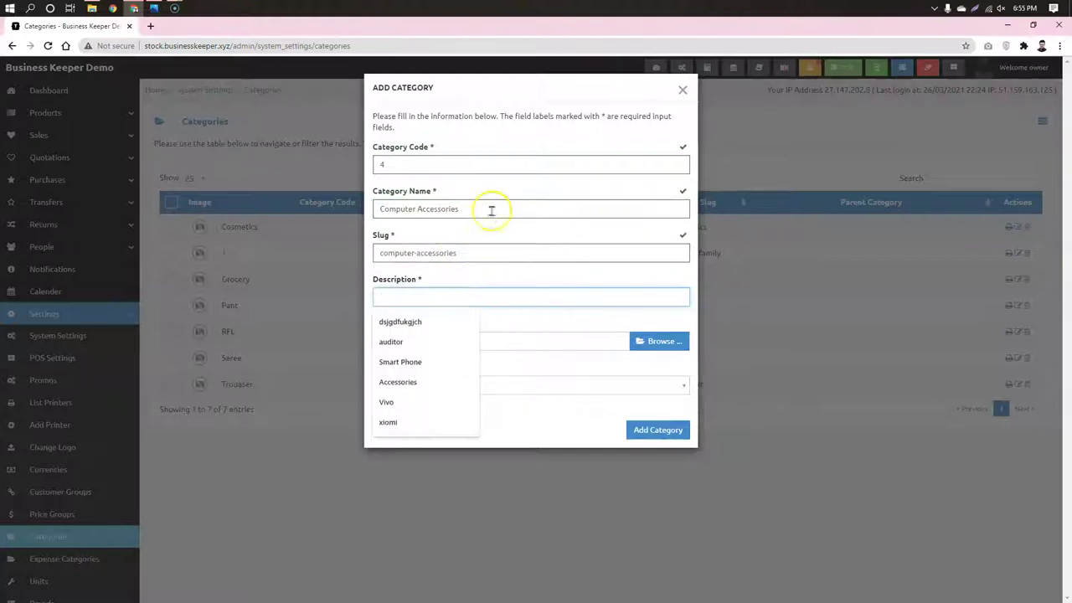
{"action": "left_click_drag", "start_coordinate": [490, 209], "coordinate": [398, 209]}
{"action": "left_click", "coordinate": [452, 301]}
{"action": "type", "text": "Computer Accessories"}
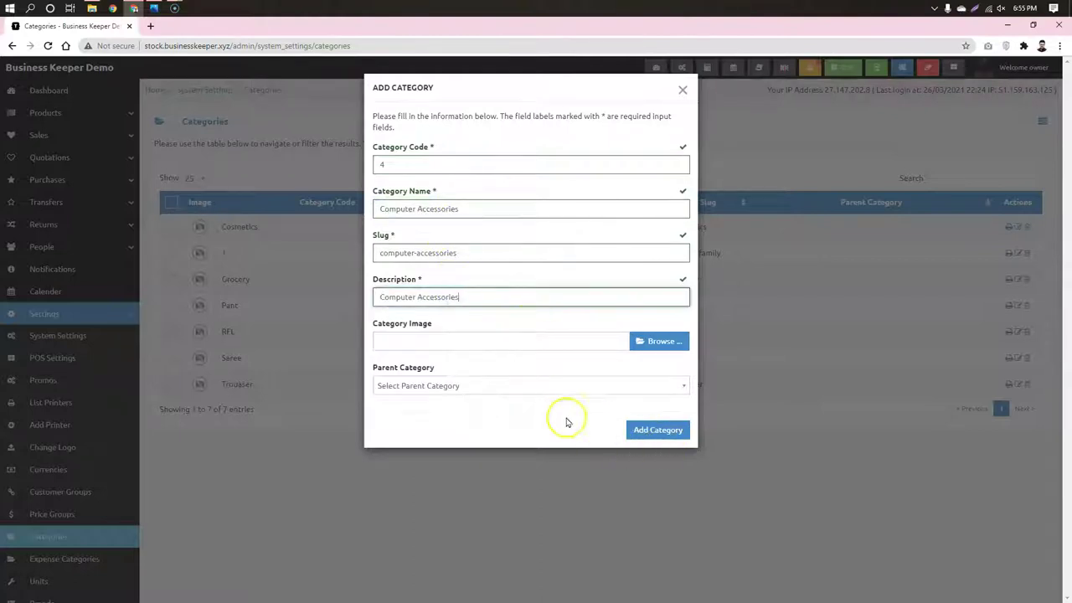
{"action": "left_click", "coordinate": [665, 431]}
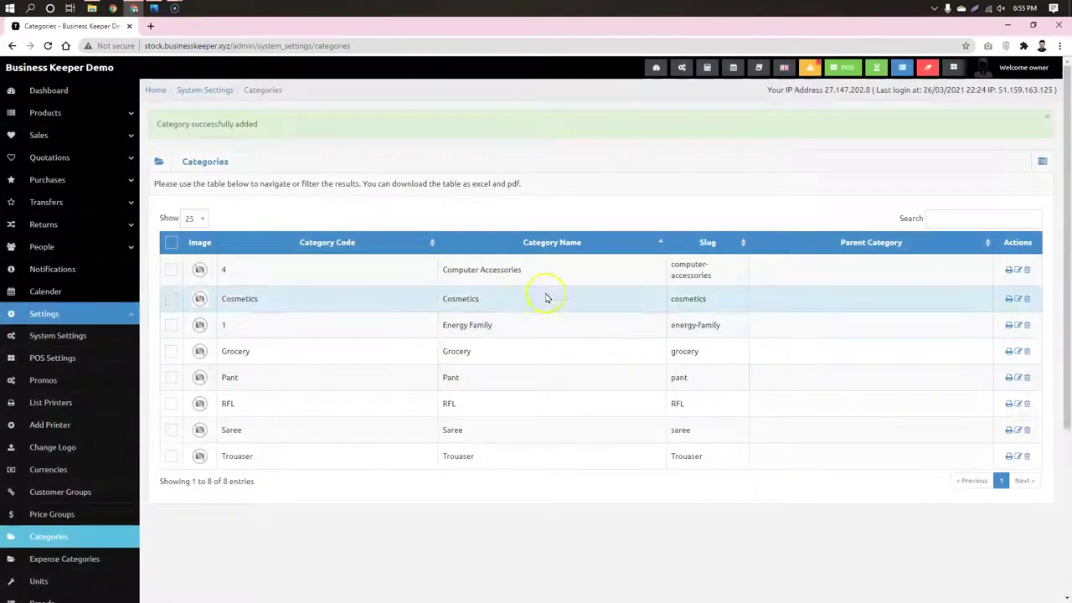
- Edit the Computer Accessories category, keeping the slug as computer-accessories, and save it
{"action": "double_click", "coordinate": [485, 272]}
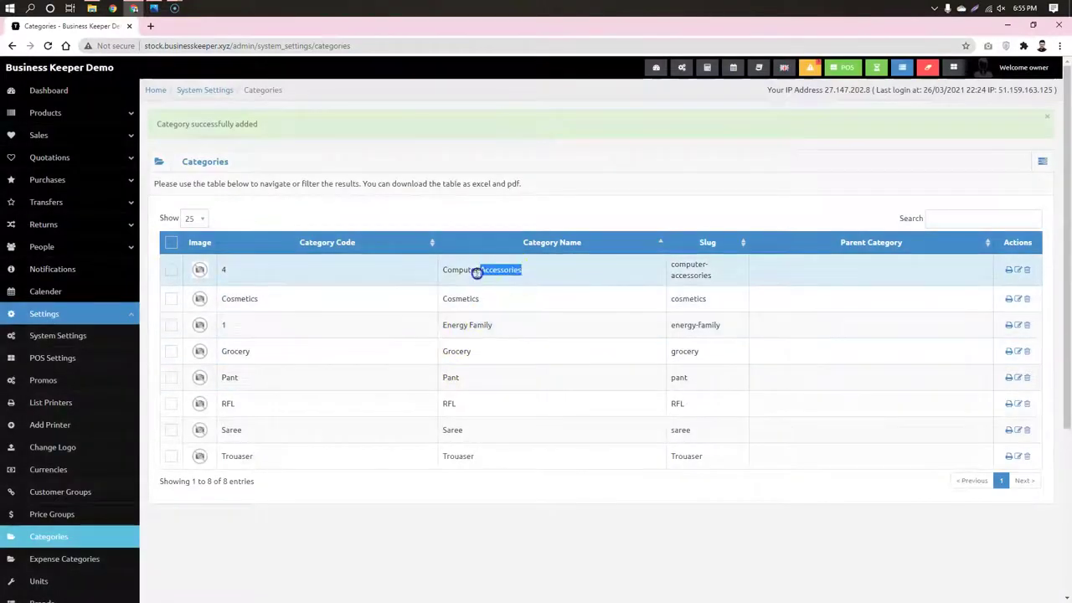
{"action": "left_click", "coordinate": [610, 187]}
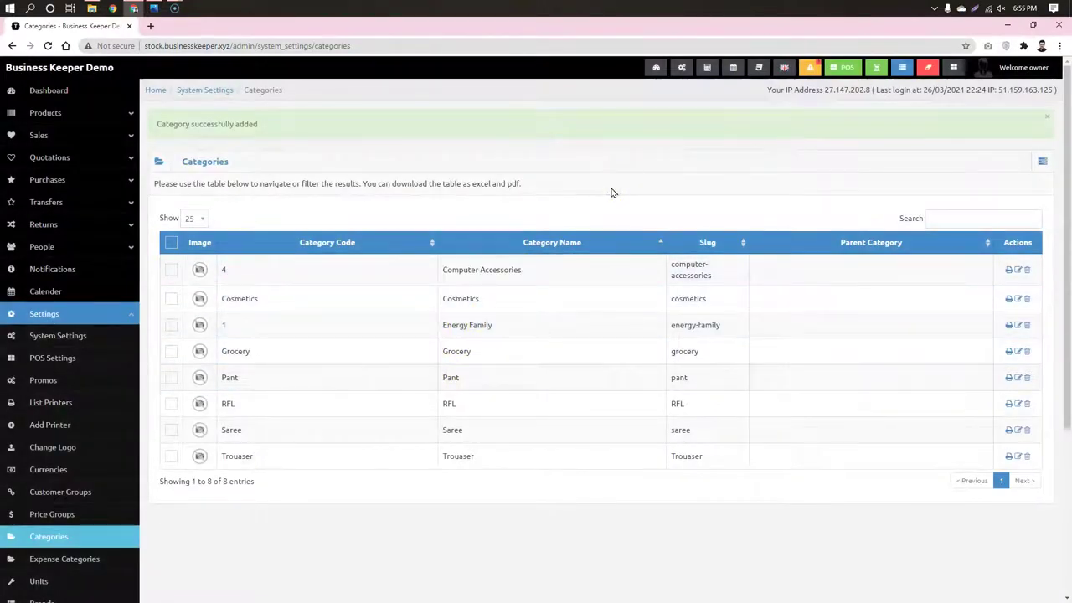
{"action": "left_click", "coordinate": [1018, 270]}
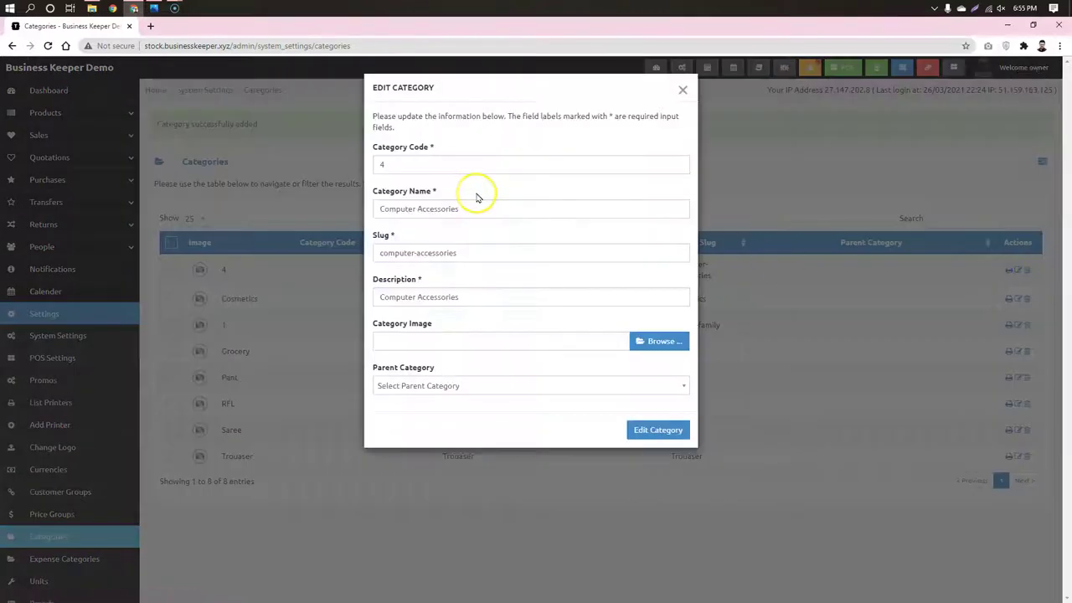
{"action": "left_click", "coordinate": [498, 261]}
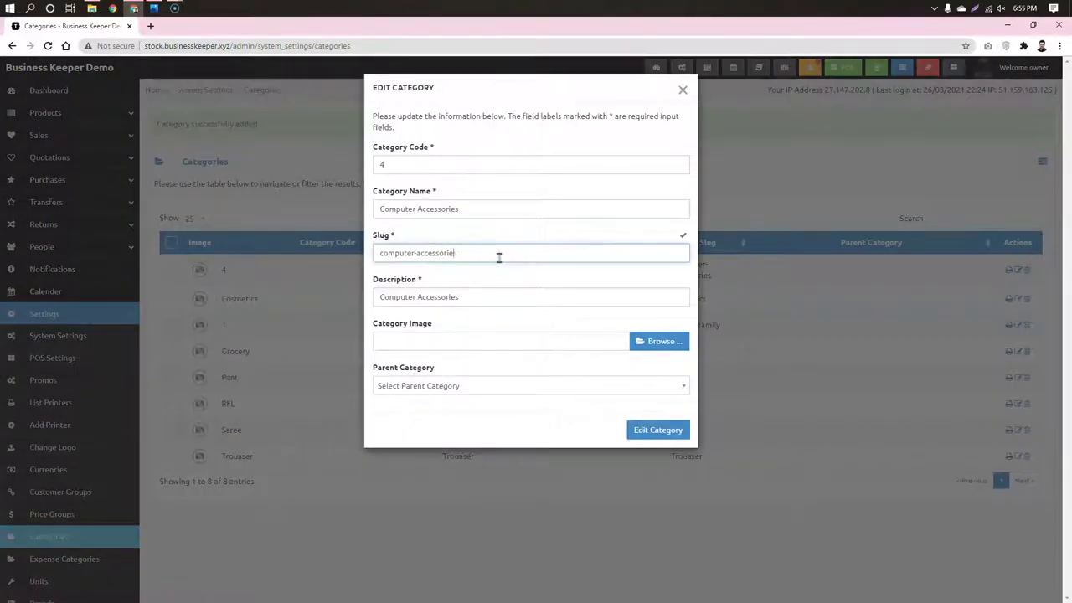
{"action": "left_click", "coordinate": [673, 431]}
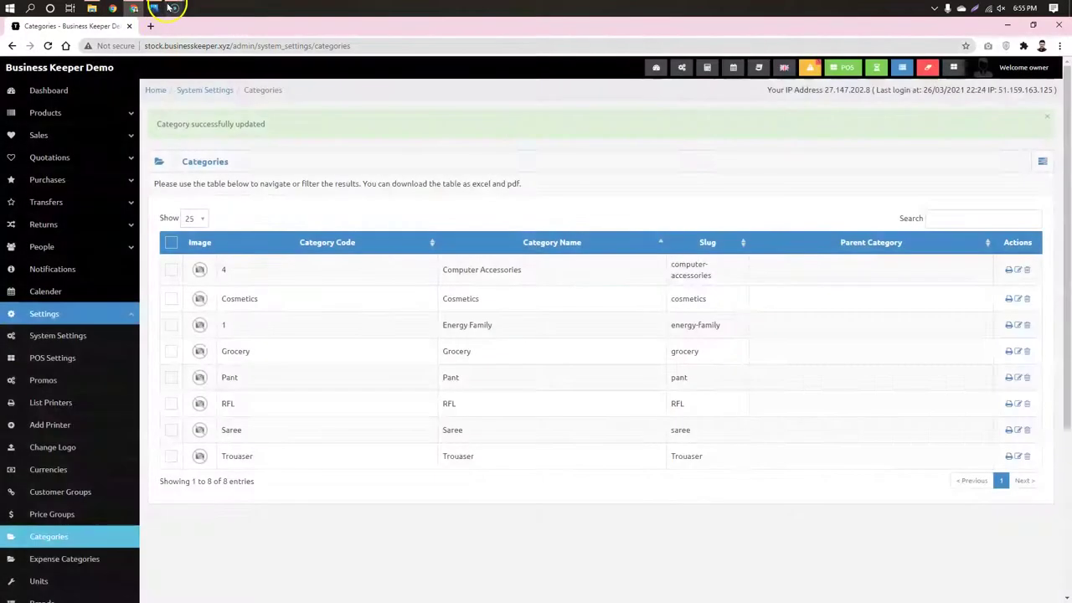
{"action": "left_click", "coordinate": [156, 7]}
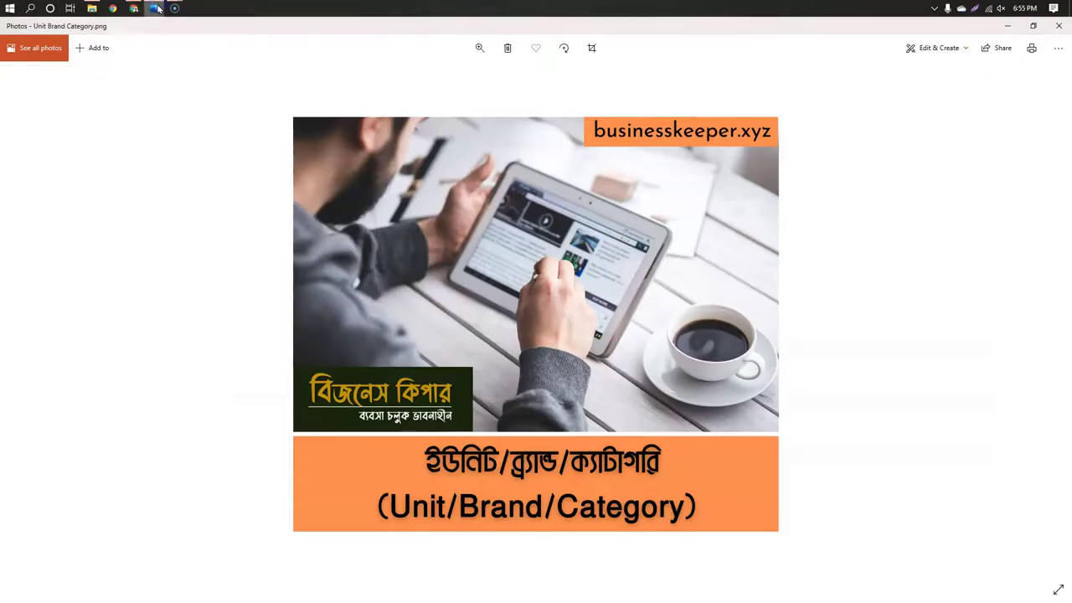
{"action": "left_click", "coordinate": [156, 8]}
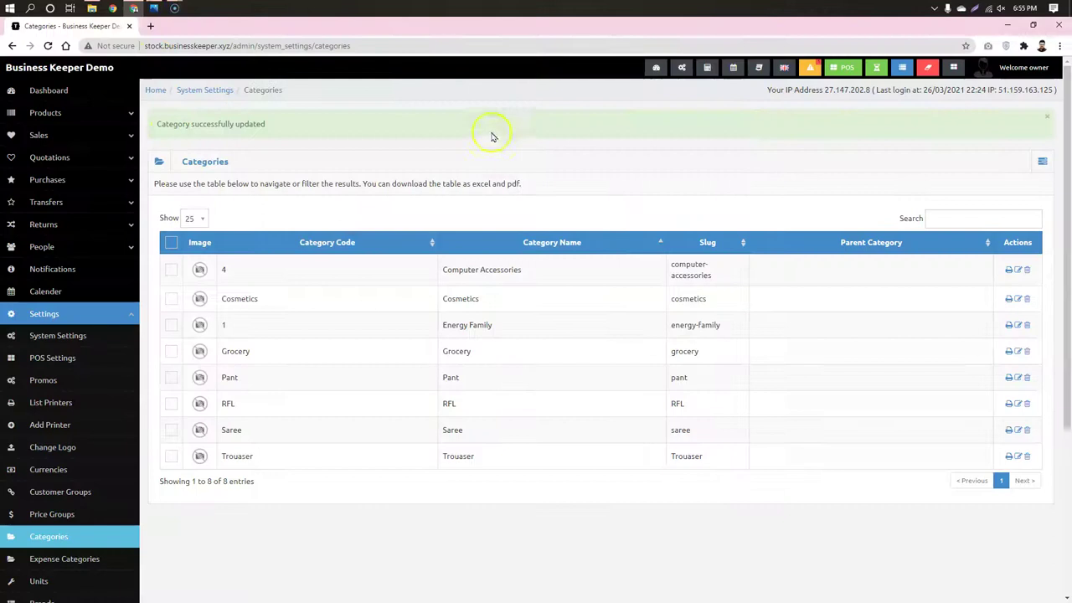
{"action": "scroll", "coordinate": [494, 147], "scroll_direction": "down", "scroll_amount": 2}
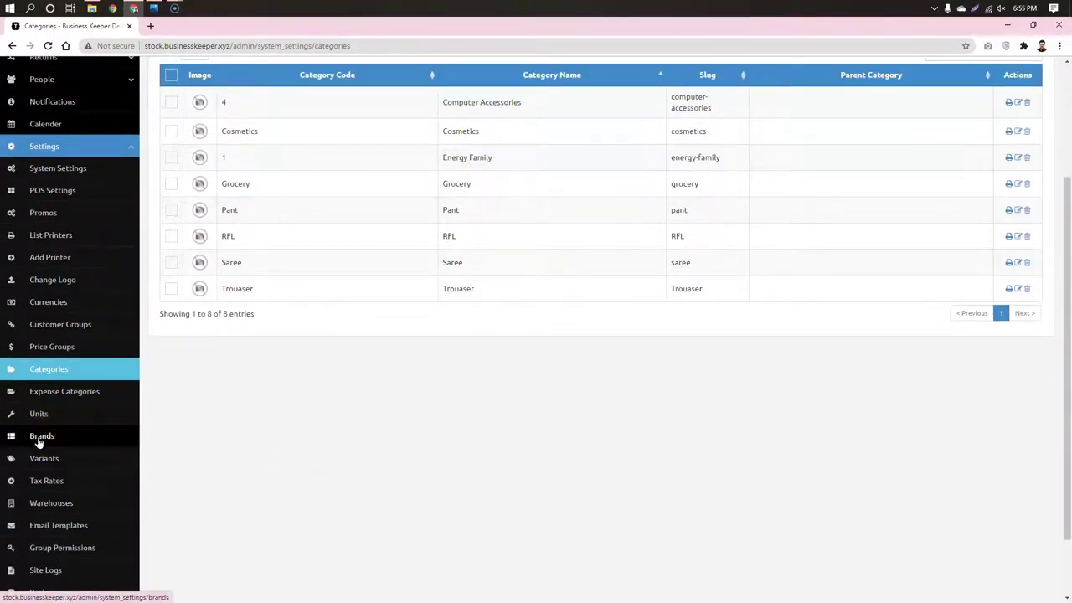
{"action": "scroll", "coordinate": [461, 304], "scroll_direction": "up", "scroll_amount": 1}
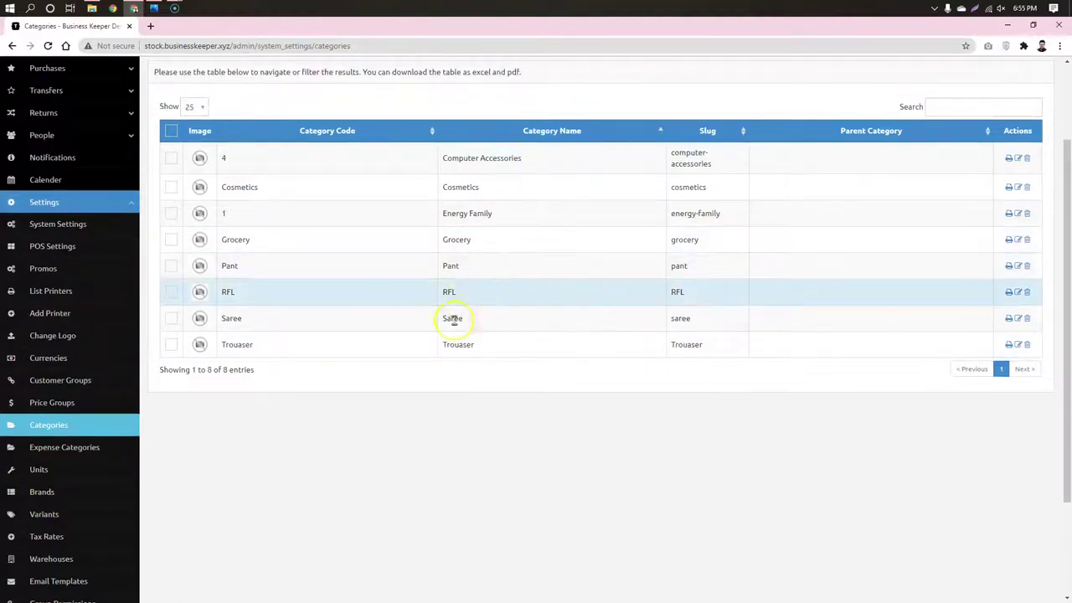
{"action": "scroll", "coordinate": [476, 212], "scroll_direction": "up", "scroll_amount": 2}
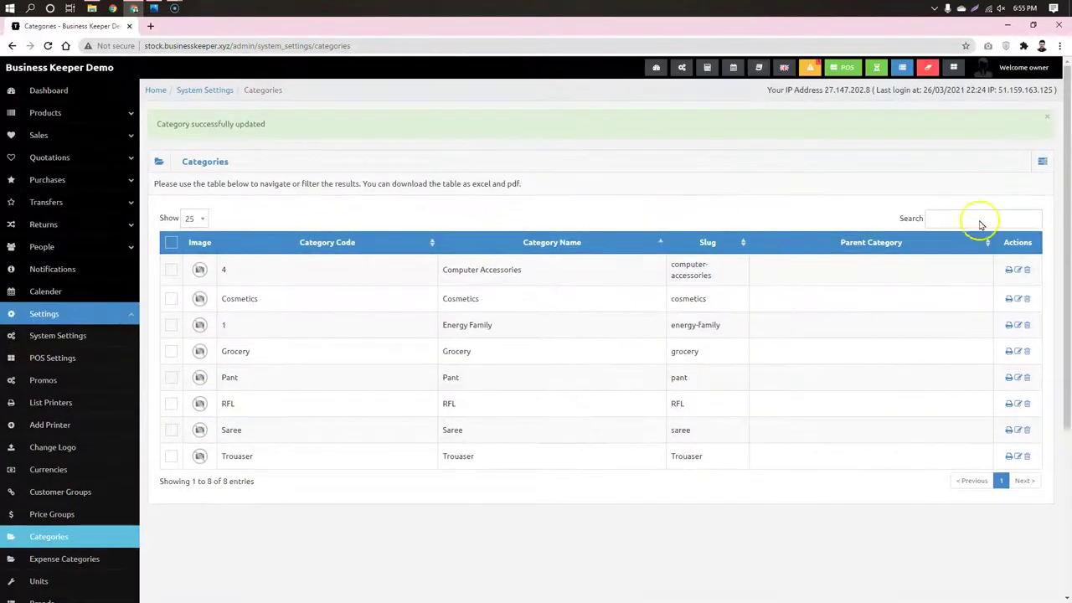
- Start another new category with the code 5 and the name Smart Phone
{"action": "left_click", "coordinate": [1042, 159]}
{"action": "left_click", "coordinate": [960, 181]}
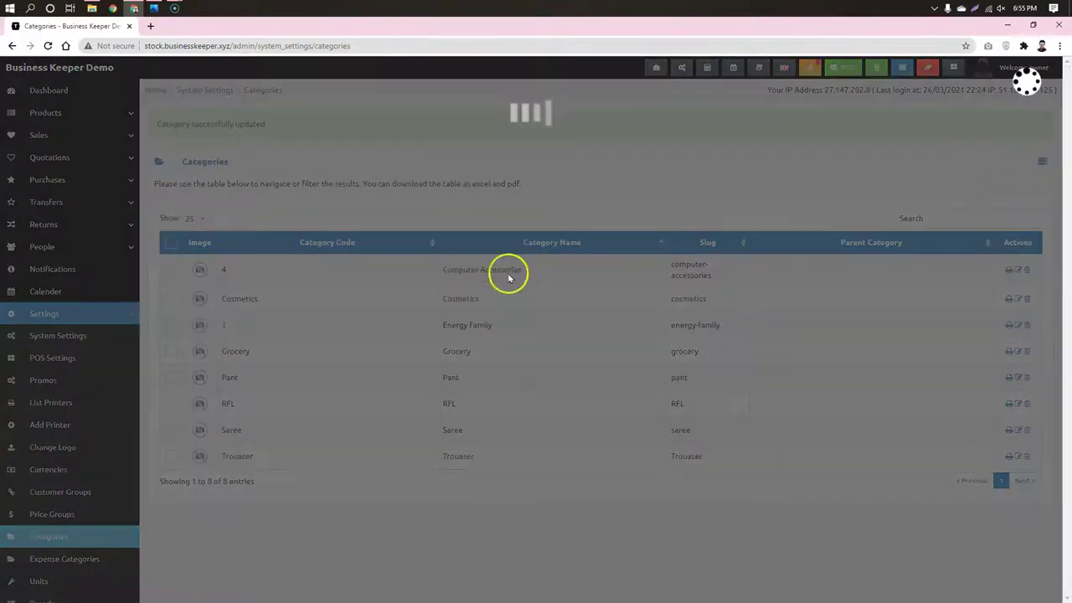
{"action": "left_click", "coordinate": [449, 161]}
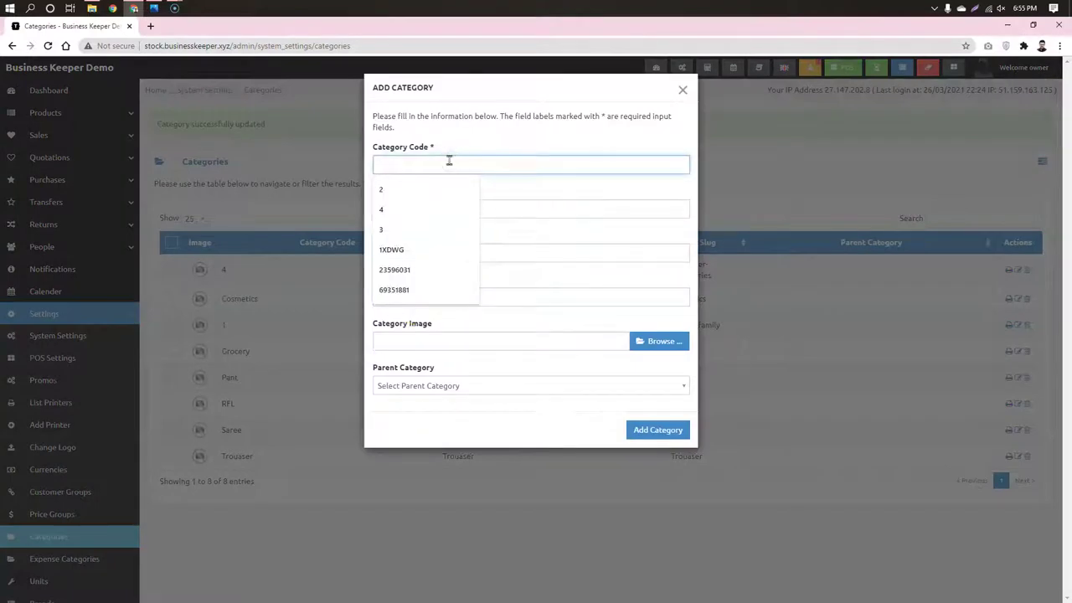
{"action": "type", "text": "5"}
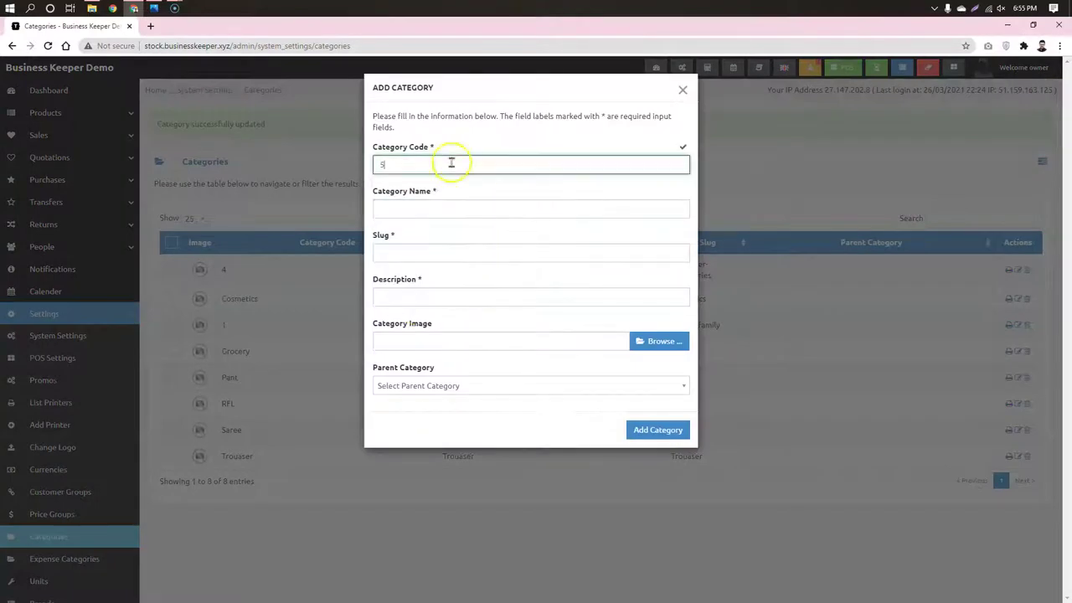
{"action": "left_click", "coordinate": [467, 205]}
{"action": "type", "text": "Smar"}
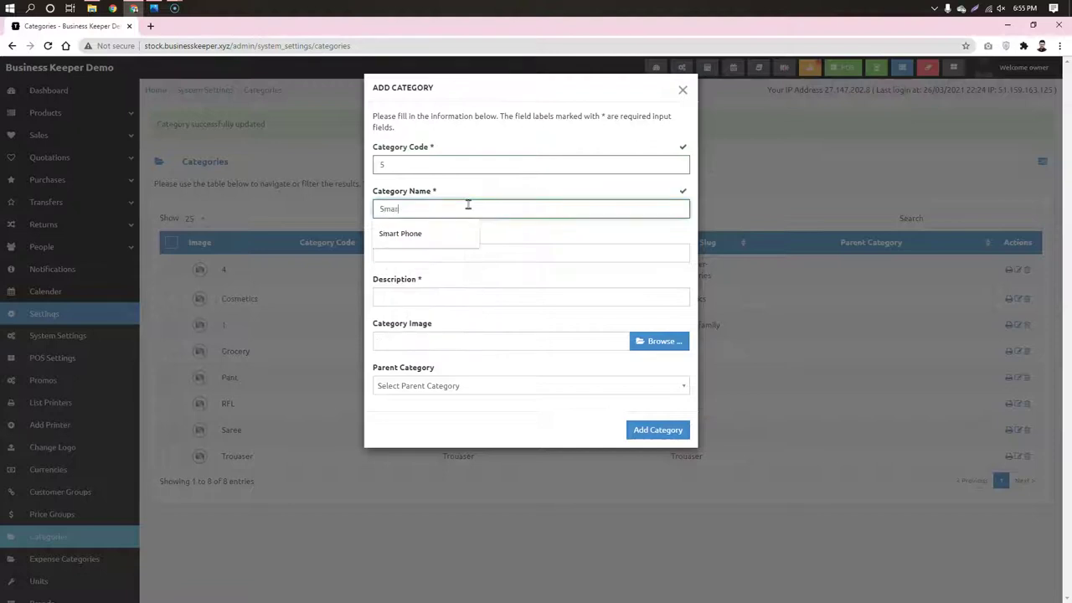
{"action": "type", "text": "t Phone"}
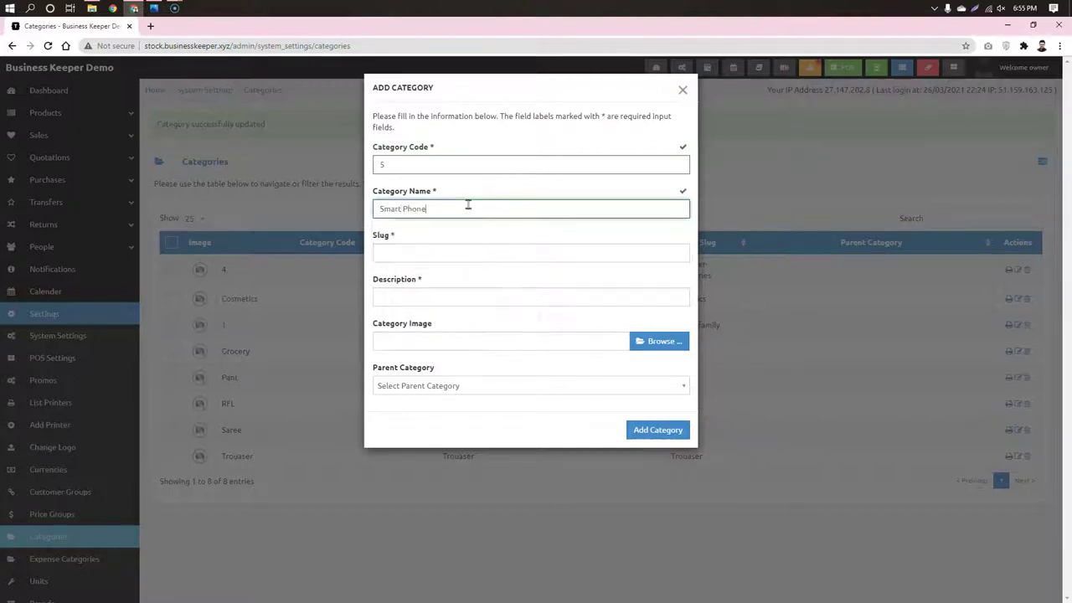
- Copy the category name Smart Phone into the description and add the category
{"action": "left_click", "coordinate": [469, 280]}
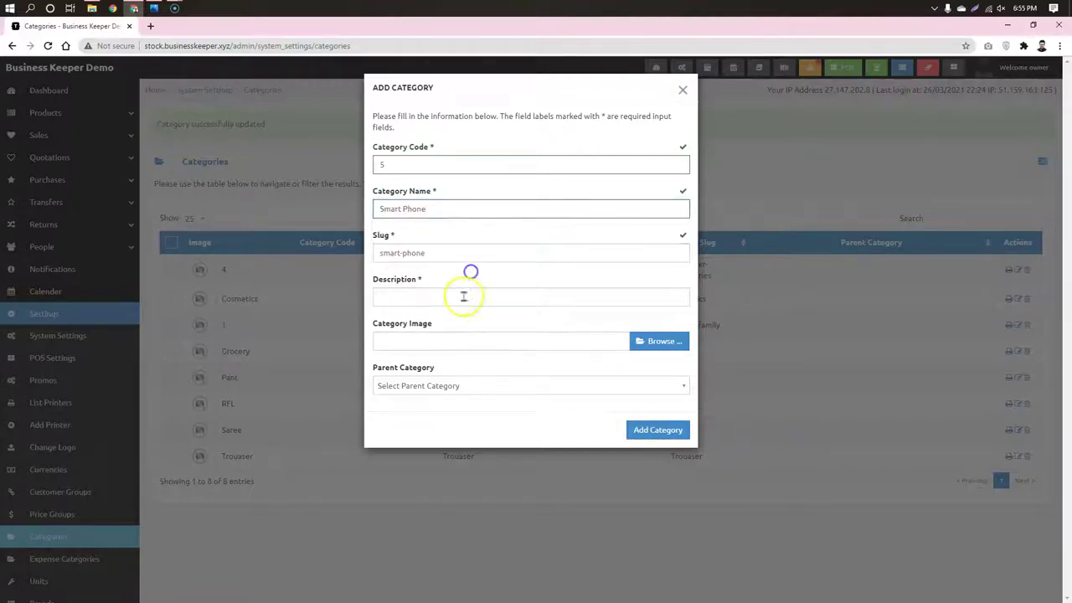
{"action": "left_click_drag", "start_coordinate": [449, 210], "coordinate": [377, 210]}
{"action": "key", "text": "ctrl+c"}
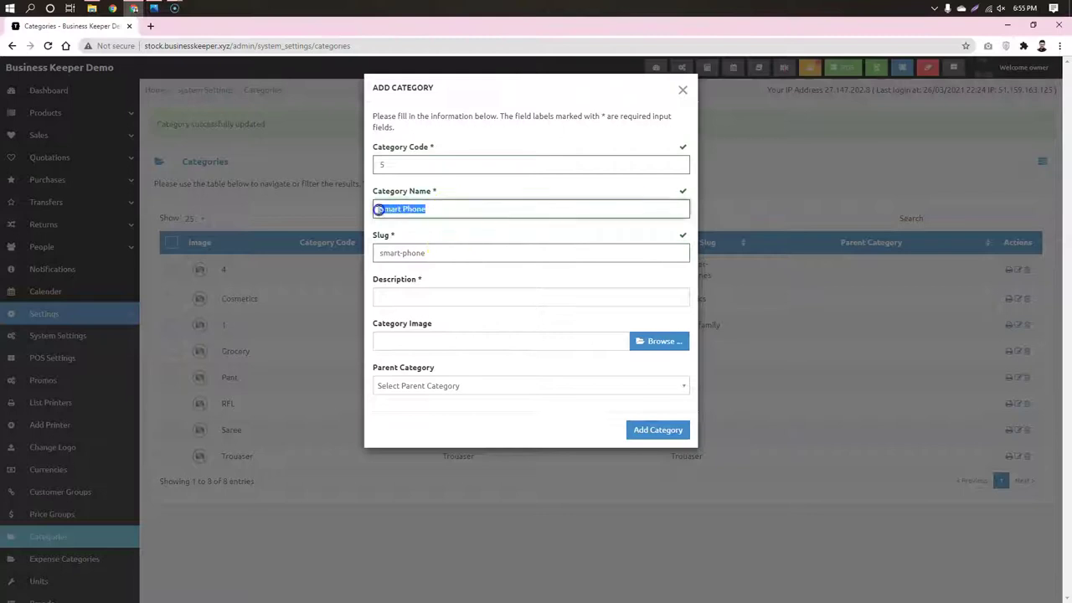
{"action": "left_click", "coordinate": [443, 297]}
{"action": "key", "text": "ctrl+v"}
{"action": "left_click", "coordinate": [654, 430]}
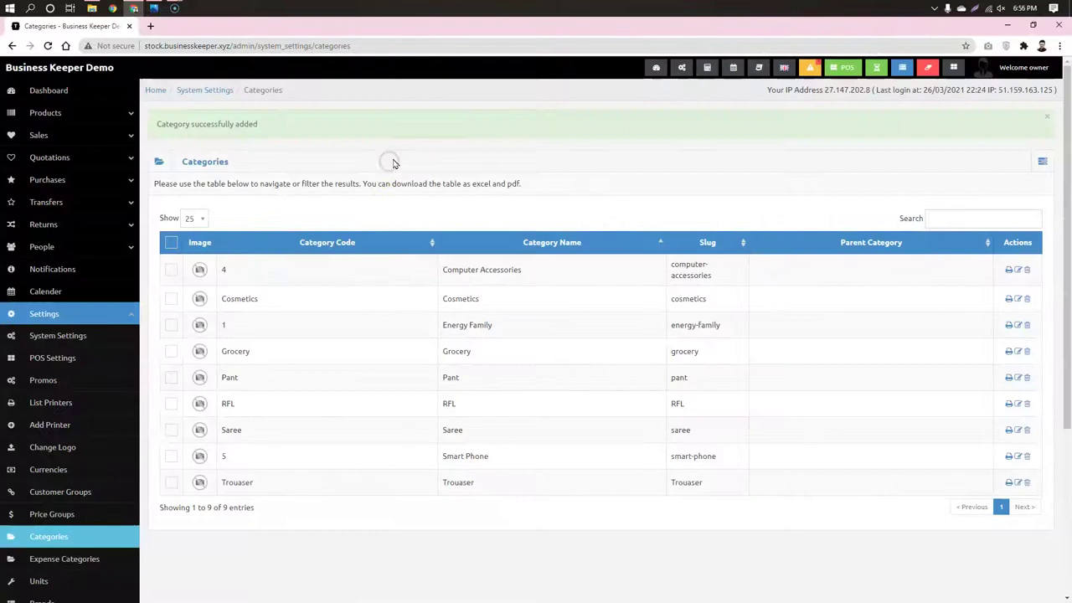
- Go to the Brands list in the settings and start a new brand, leaving its code blank
{"action": "scroll", "coordinate": [394, 161], "scroll_direction": "down", "scroll_amount": 2}
{"action": "left_click", "coordinate": [58, 437]}
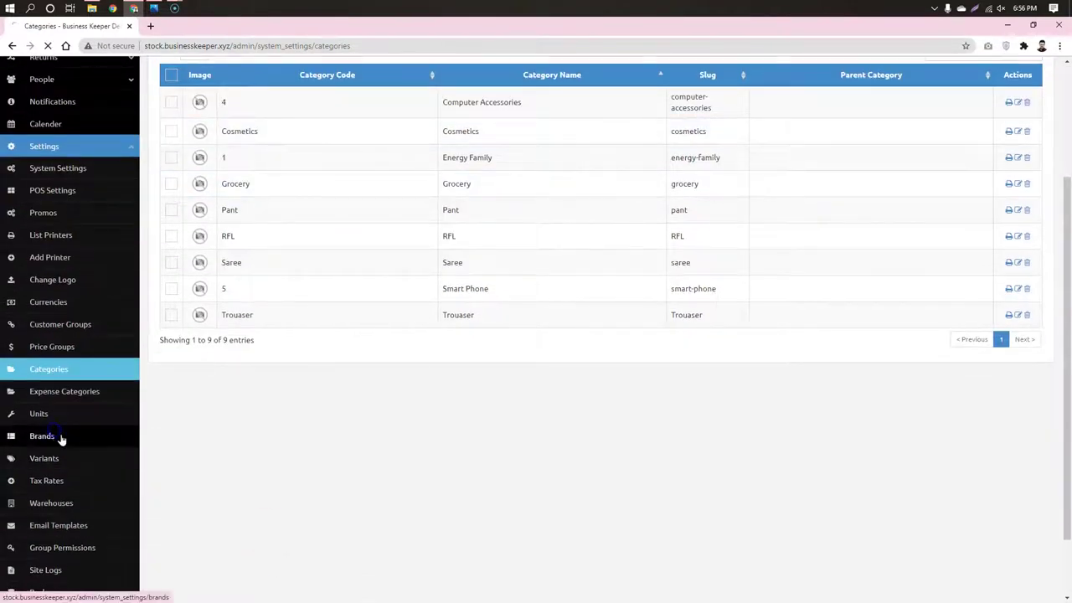
{"action": "left_click", "coordinate": [1043, 119]}
{"action": "left_click", "coordinate": [1005, 144]}
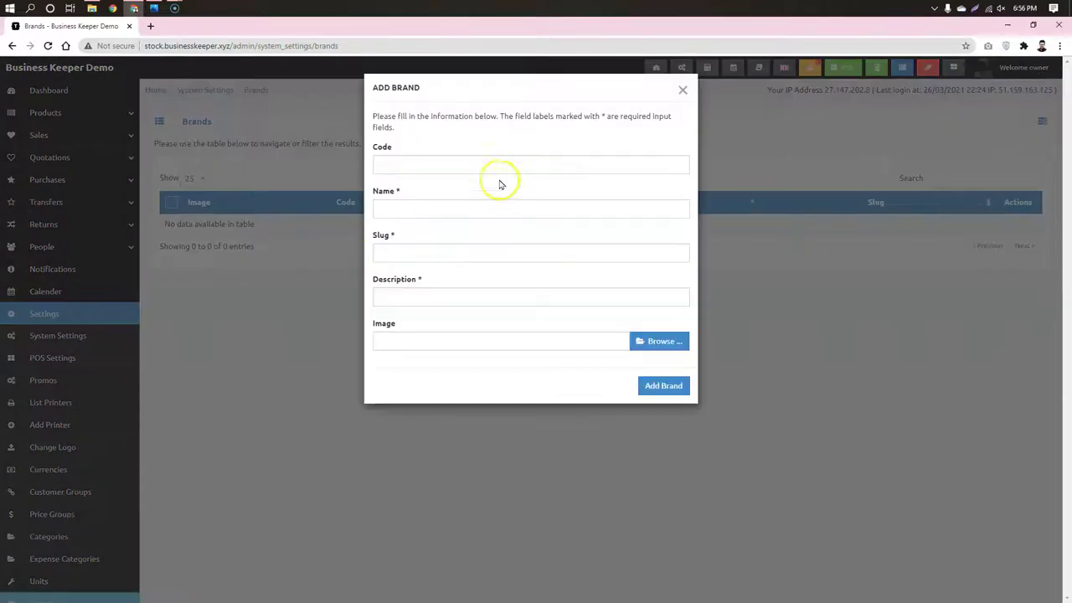
{"action": "left_click", "coordinate": [480, 166]}
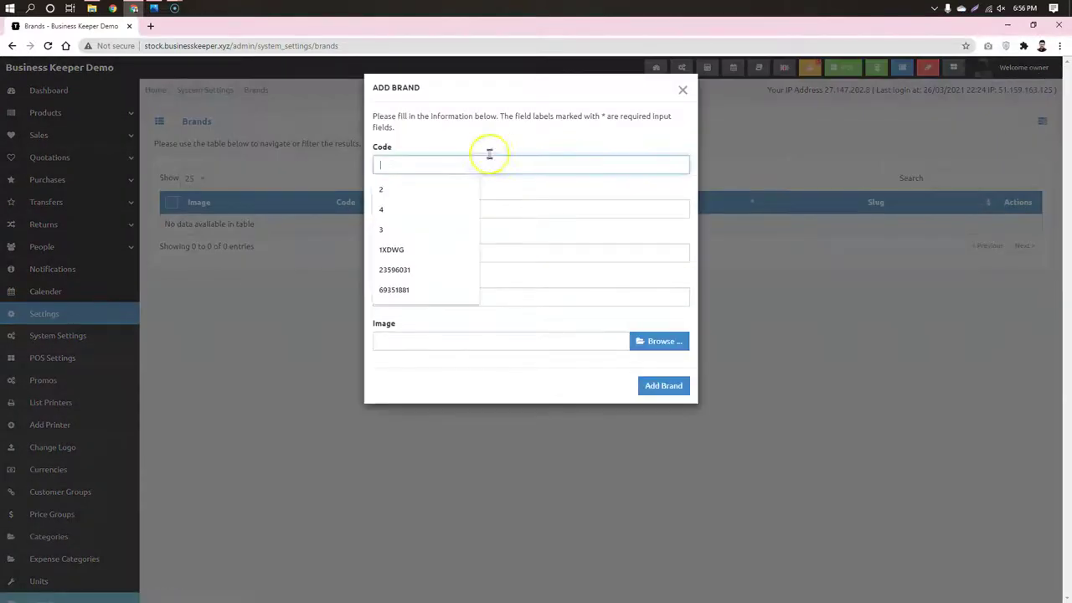
{"action": "left_click", "coordinate": [500, 139]}
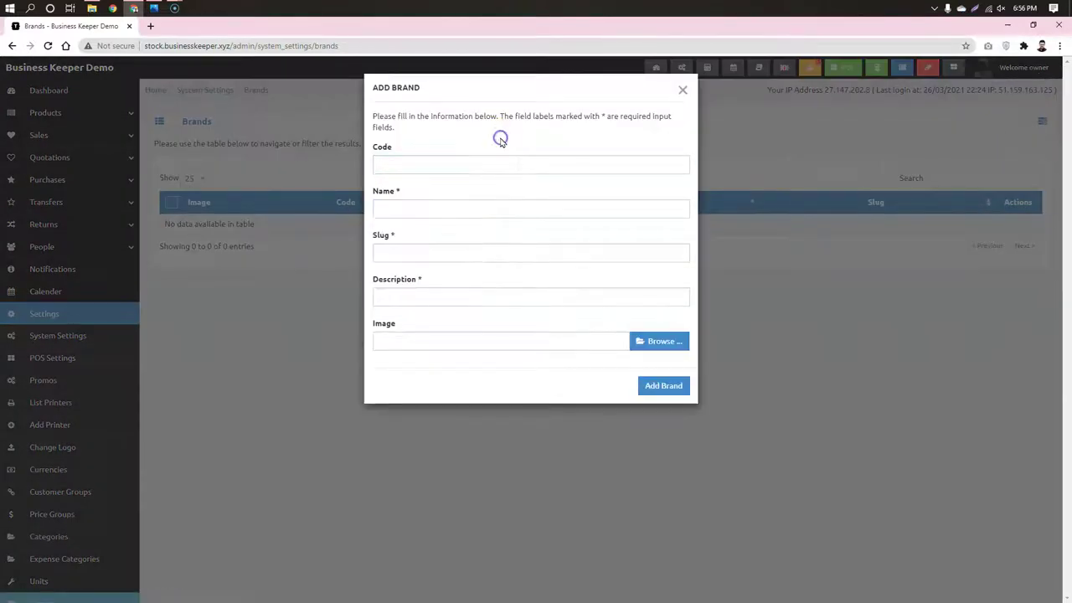
- Enter Vivo as the brand's name and description and try to add the brand without a slug
{"action": "left_click", "coordinate": [487, 205]}
{"action": "type", "text": "Vivo"}
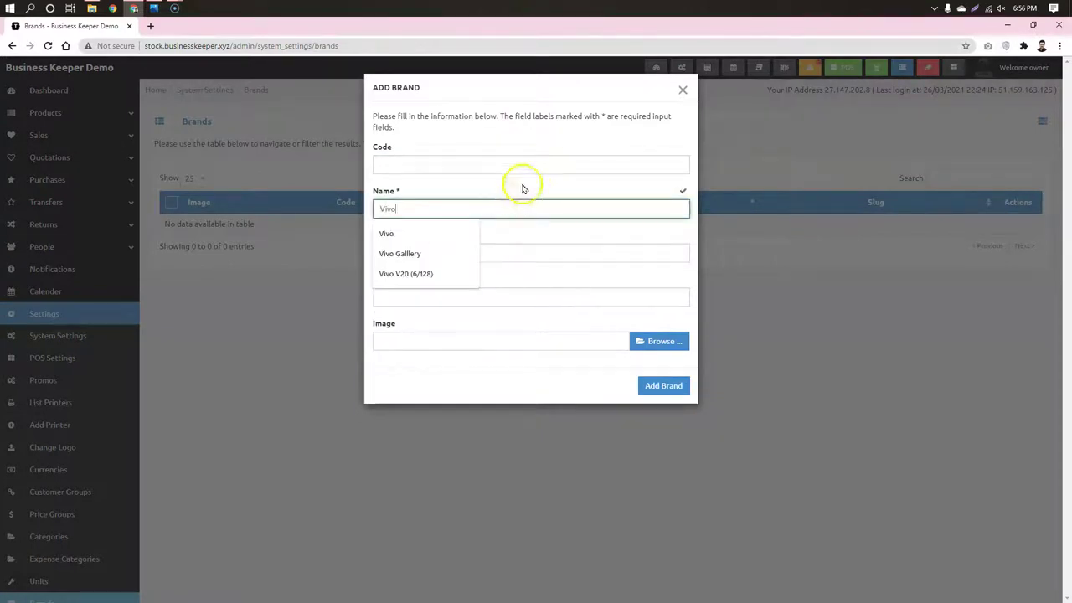
{"action": "left_click", "coordinate": [522, 188]}
{"action": "left_click", "coordinate": [428, 298]}
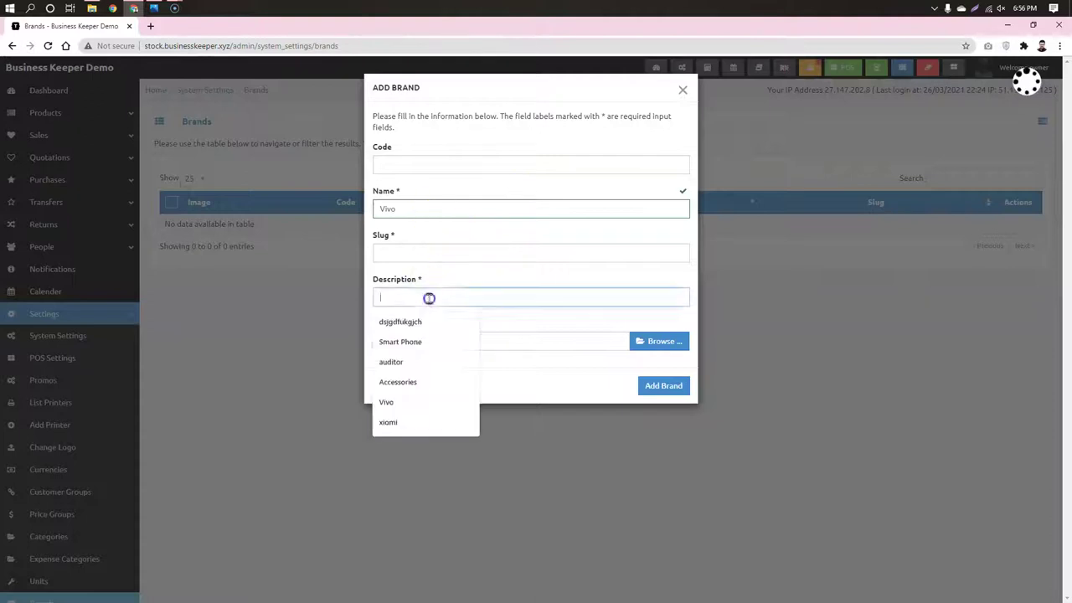
{"action": "type", "text": "Vivo"}
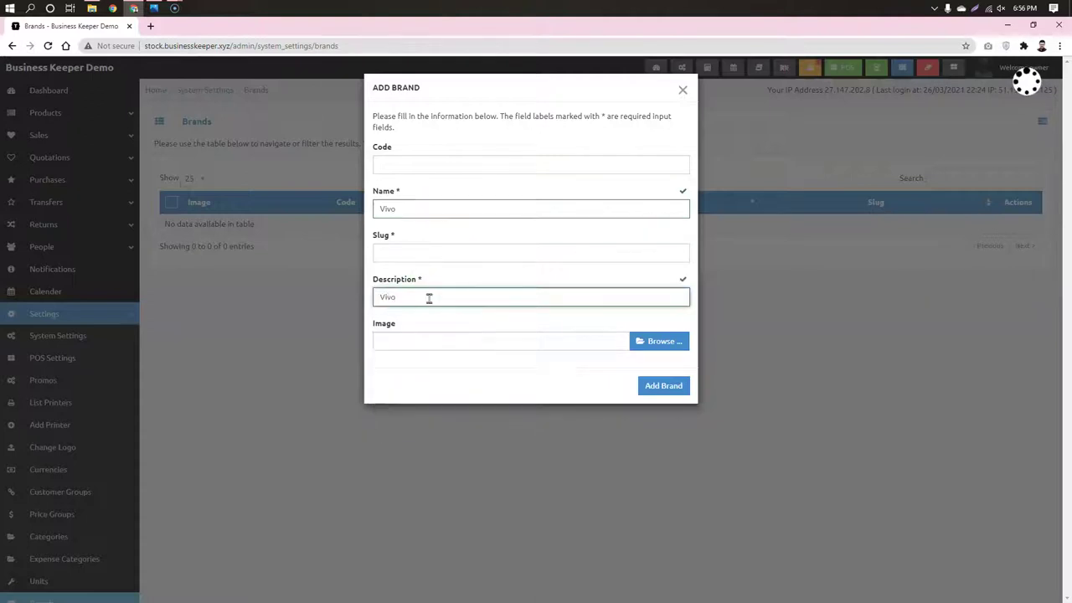
{"action": "left_click", "coordinate": [666, 388]}
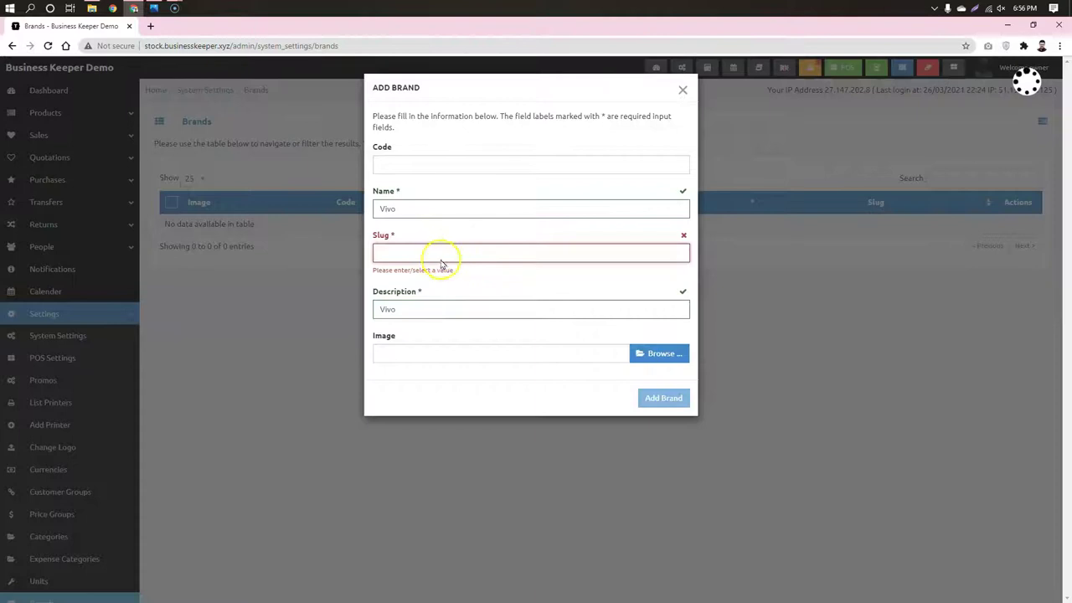
- Set the Vivo brand's slug to Smart Phone and try to add the brand again
{"action": "double_click", "coordinate": [378, 207]}
{"action": "left_click", "coordinate": [524, 187]}
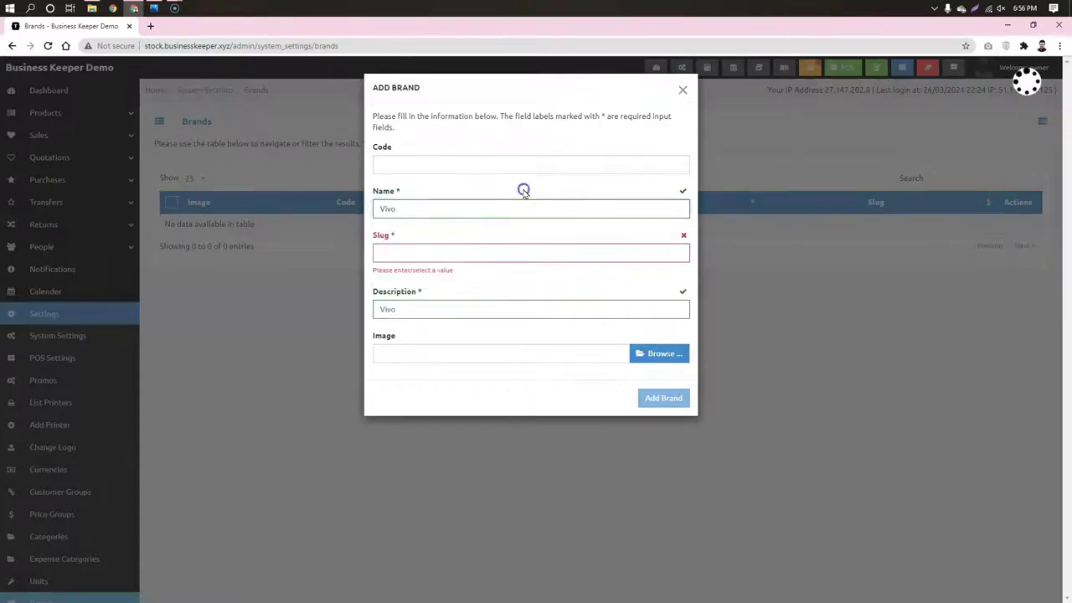
{"action": "double_click", "coordinate": [381, 209]}
{"action": "left_click", "coordinate": [509, 232]}
{"action": "left_click", "coordinate": [476, 254]}
{"action": "key", "text": "Down"}
{"action": "key", "text": "Return"}
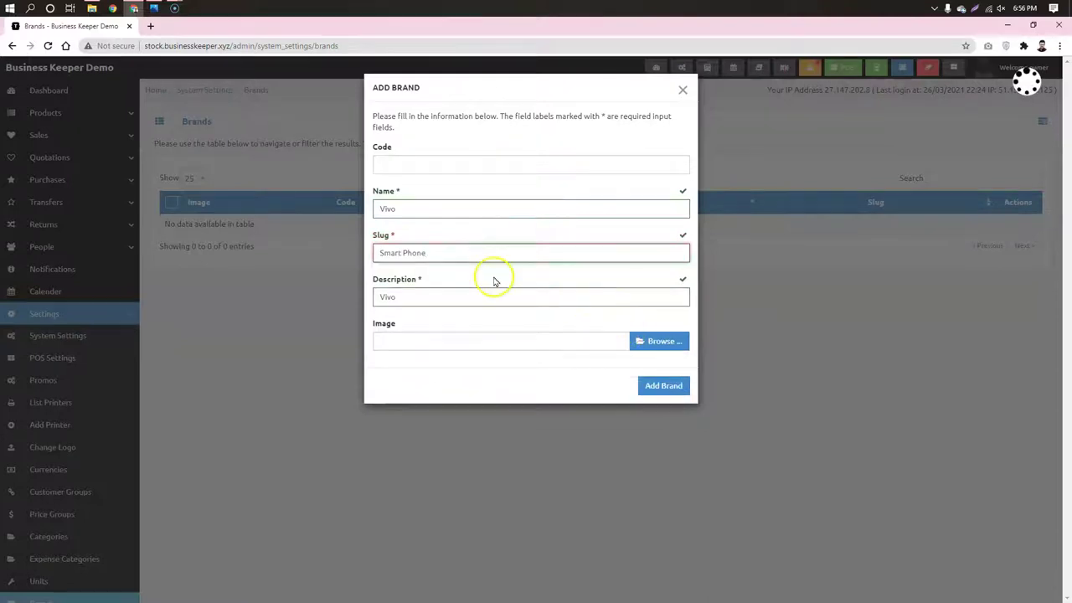
{"action": "left_click", "coordinate": [665, 387]}
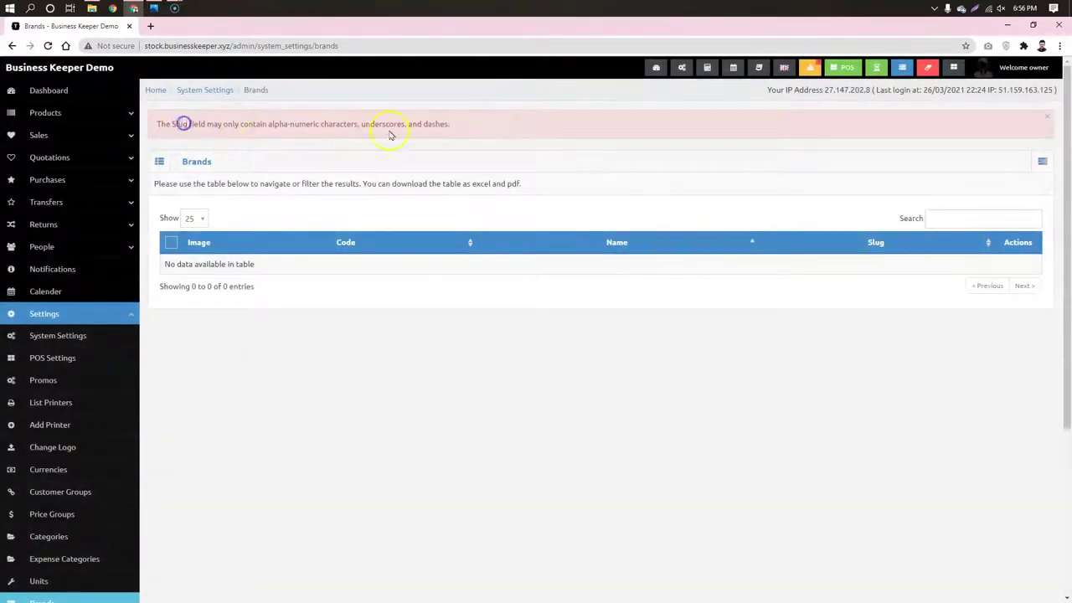
- Start a new brand named Vivo with the slug vivo, leaving the code blank
{"action": "left_click", "coordinate": [1043, 162]}
{"action": "left_click", "coordinate": [1030, 181]}
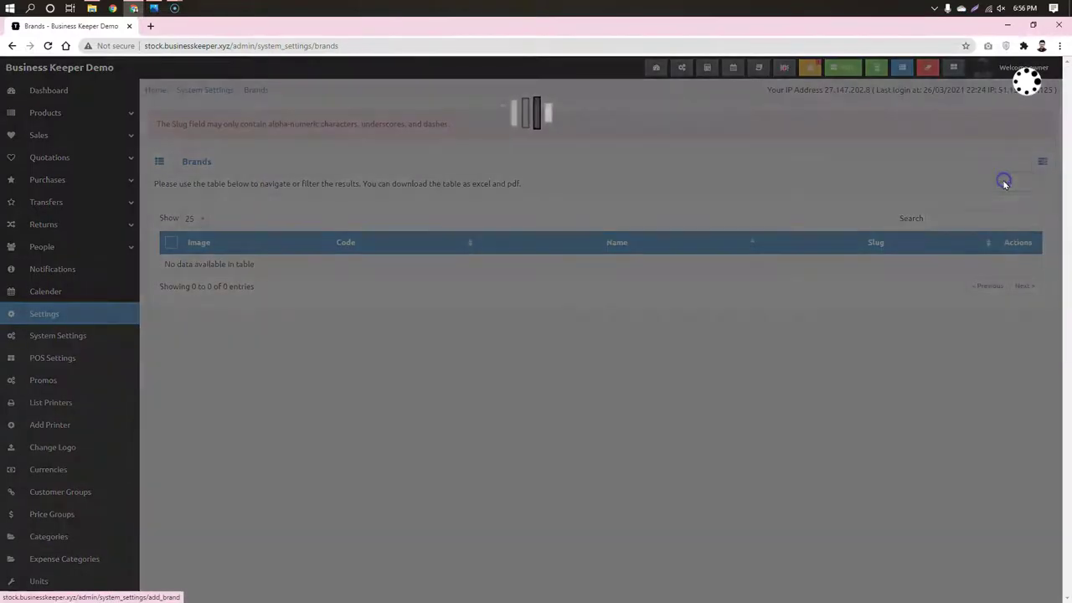
{"action": "left_click", "coordinate": [463, 209]}
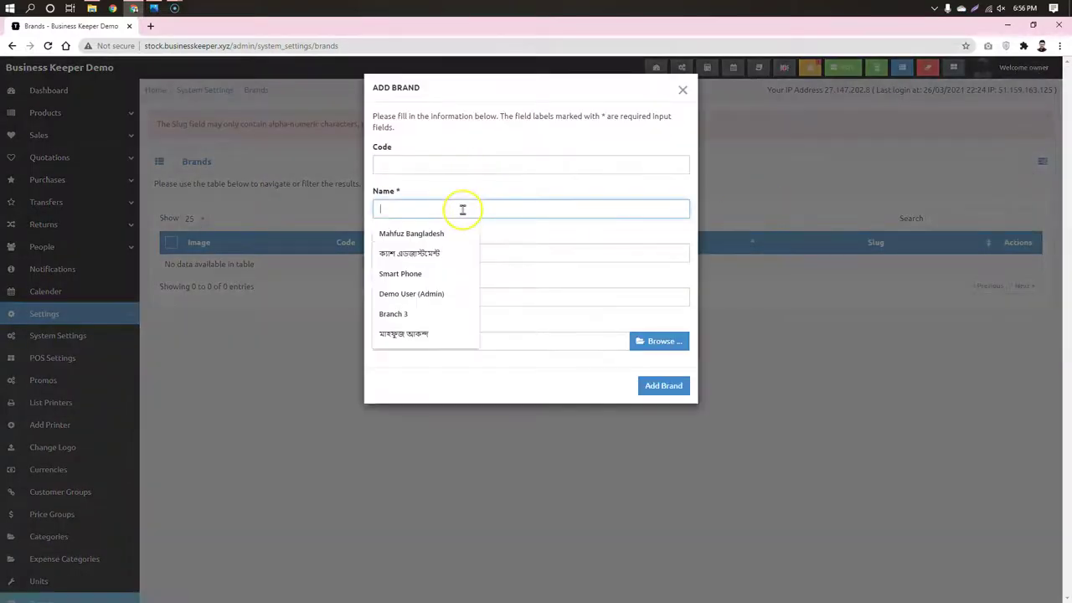
{"action": "type", "text": "Vivo"}
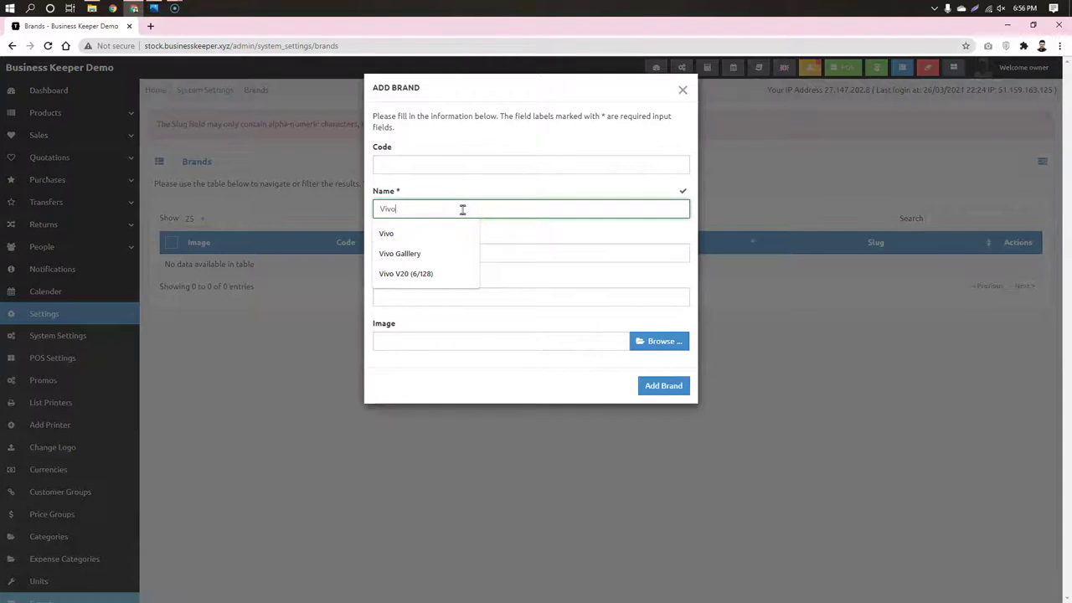
{"action": "left_click", "coordinate": [493, 171]}
{"action": "left_click", "coordinate": [525, 181]}
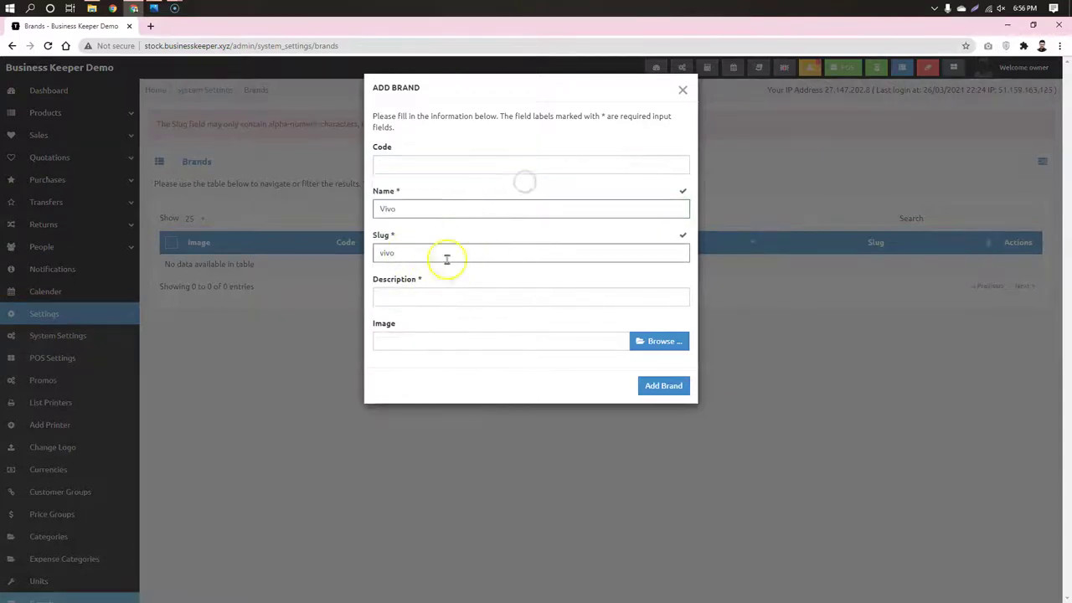
- Enter Vivo as the brand's description and add the brand
{"action": "left_click", "coordinate": [460, 296]}
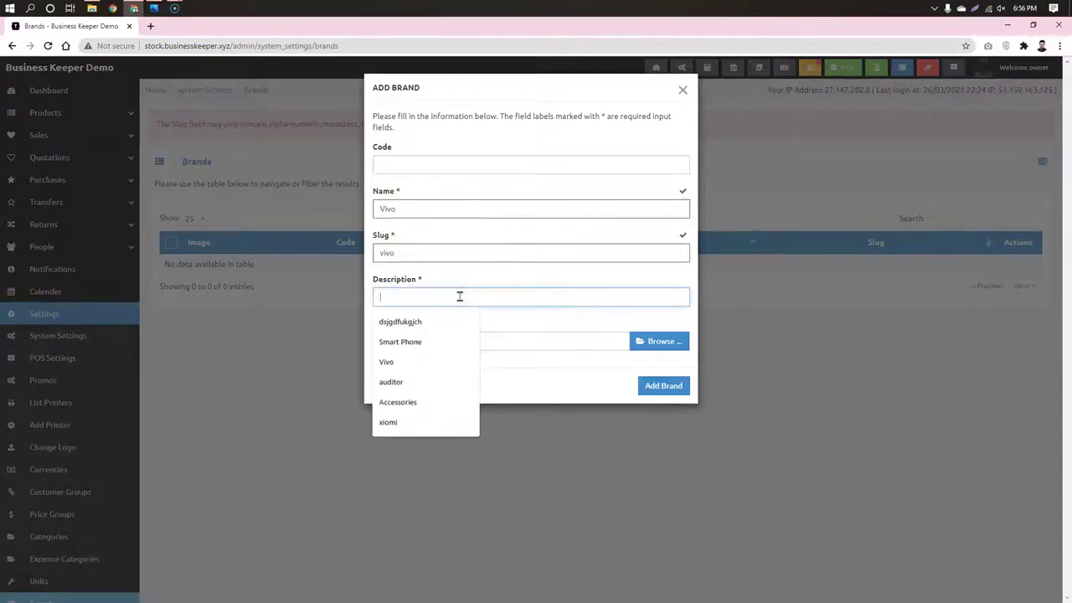
{"action": "type", "text": "Vv"}
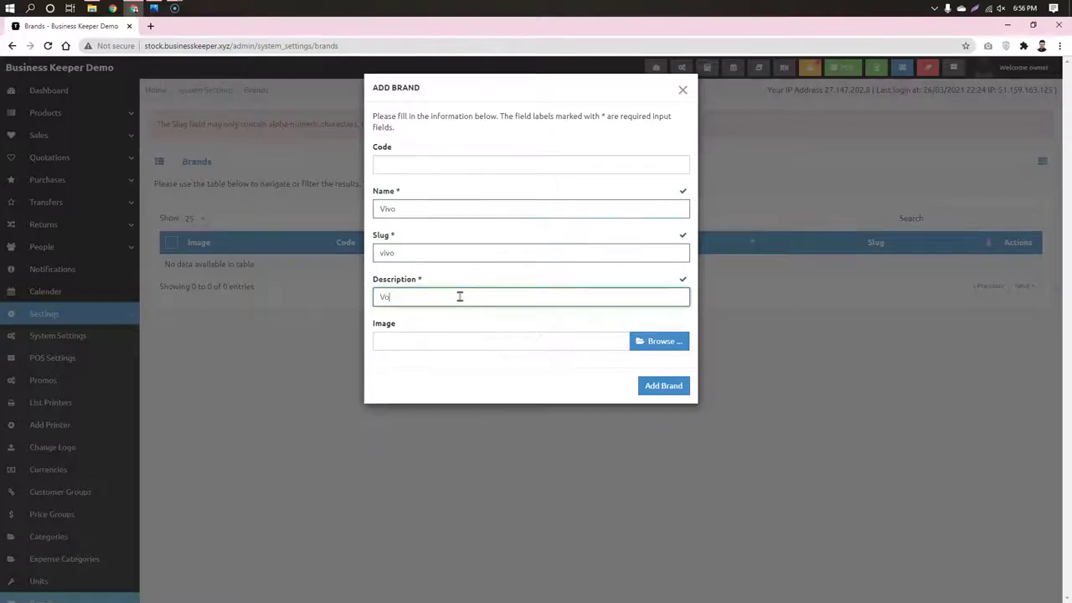
{"action": "key", "text": "BackSpace"}
{"action": "type", "text": "ivo"}
{"action": "left_click", "coordinate": [681, 389]}
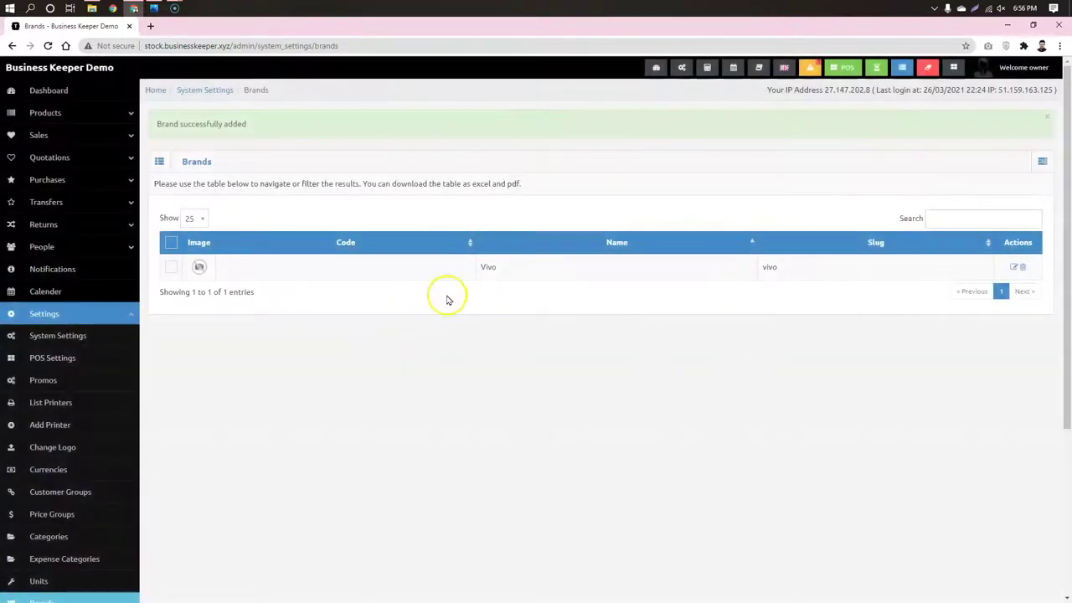
- Add another brand named Samsung with the slug samsung and the description Samsung, leaving the code blank
{"action": "left_click", "coordinate": [1042, 161]}
{"action": "left_click", "coordinate": [997, 186]}
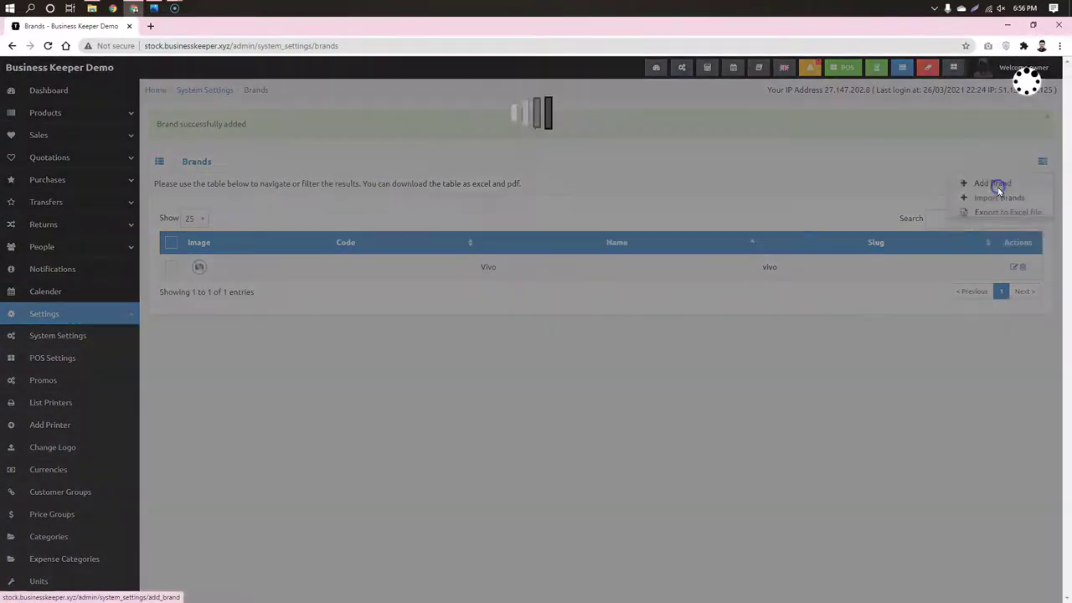
{"action": "left_click", "coordinate": [435, 209]}
{"action": "type", "text": "Samsun"}
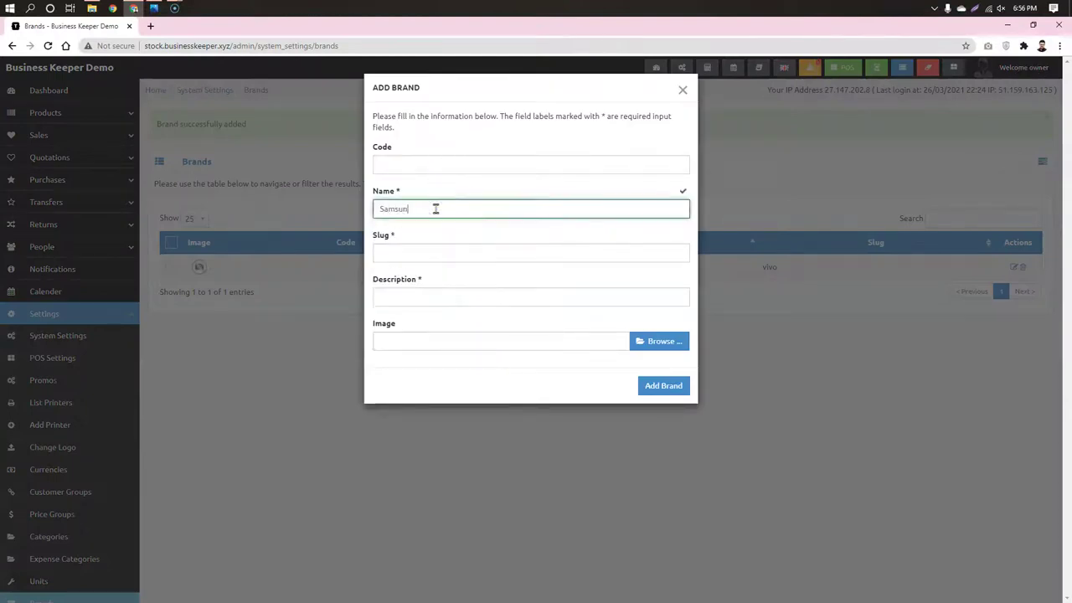
{"action": "left_click", "coordinate": [515, 182]}
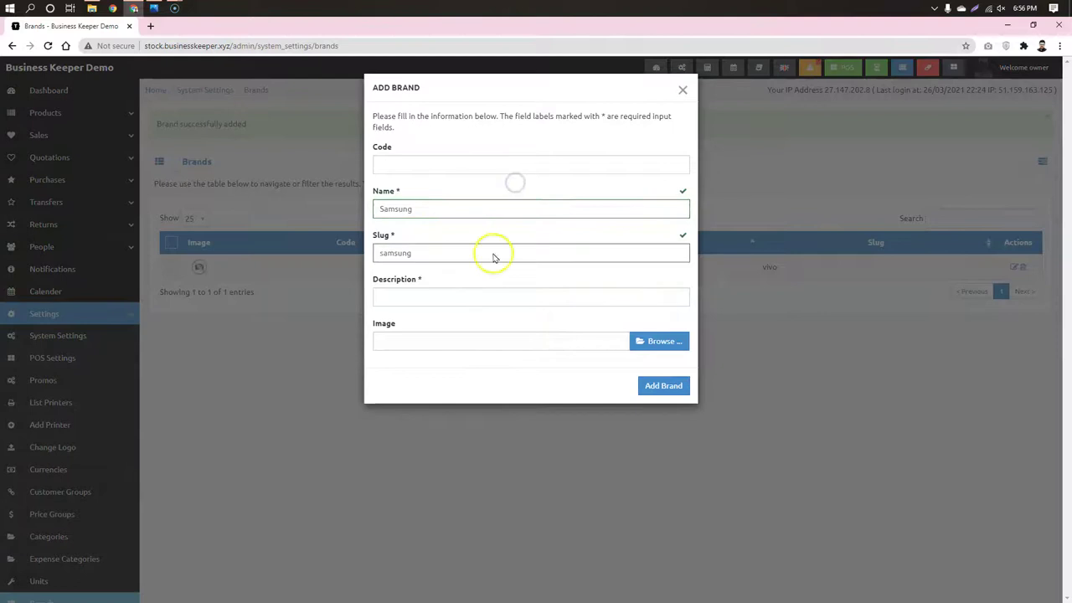
{"action": "left_click", "coordinate": [479, 299]}
{"action": "type", "text": "Samsung"}
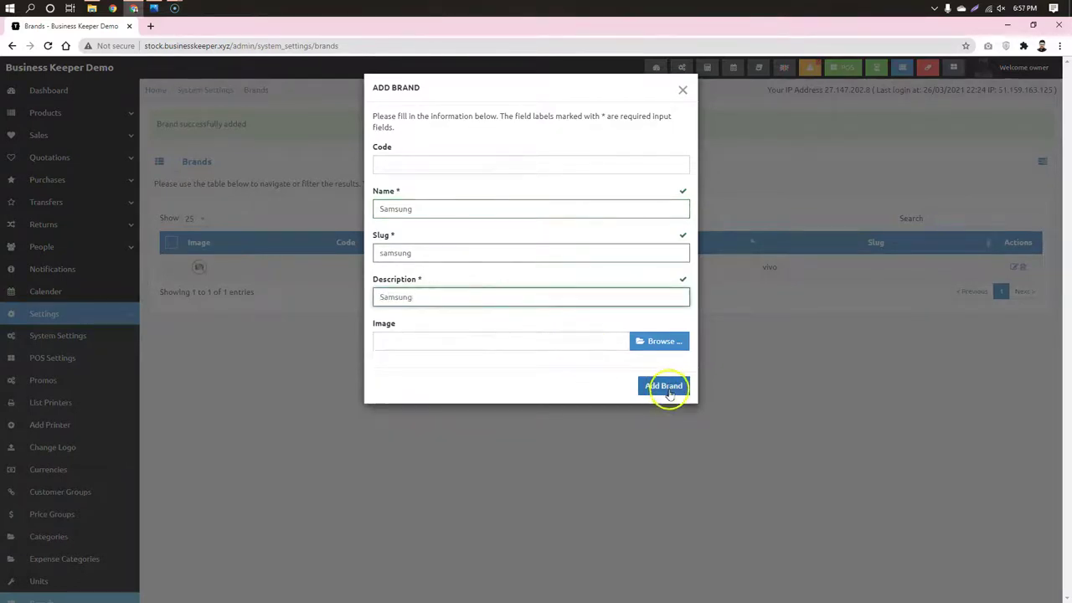
{"action": "left_click", "coordinate": [663, 387]}
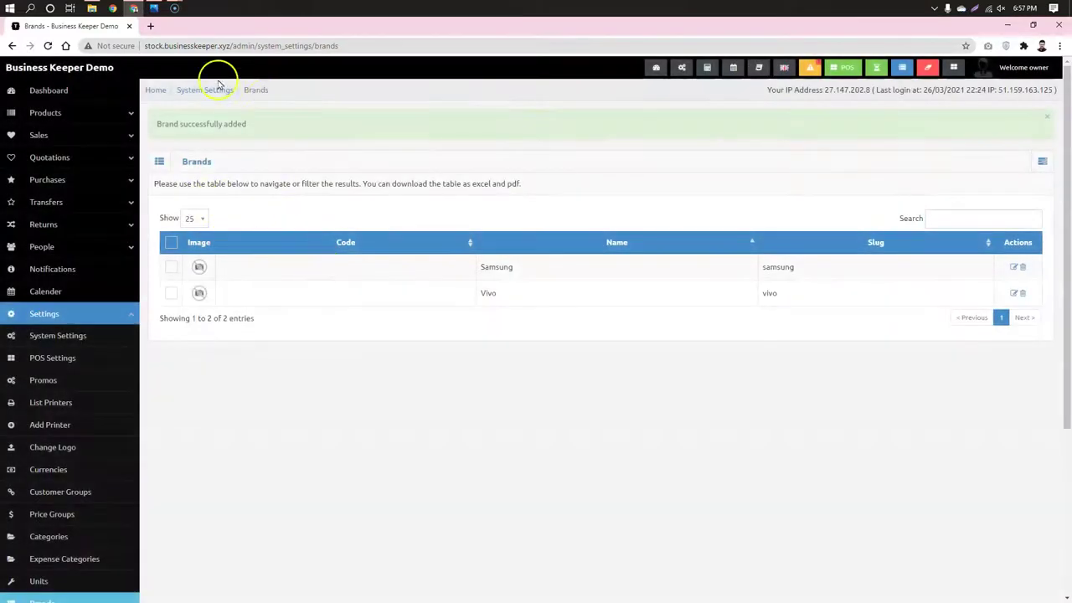
{"action": "left_click", "coordinate": [155, 9]}
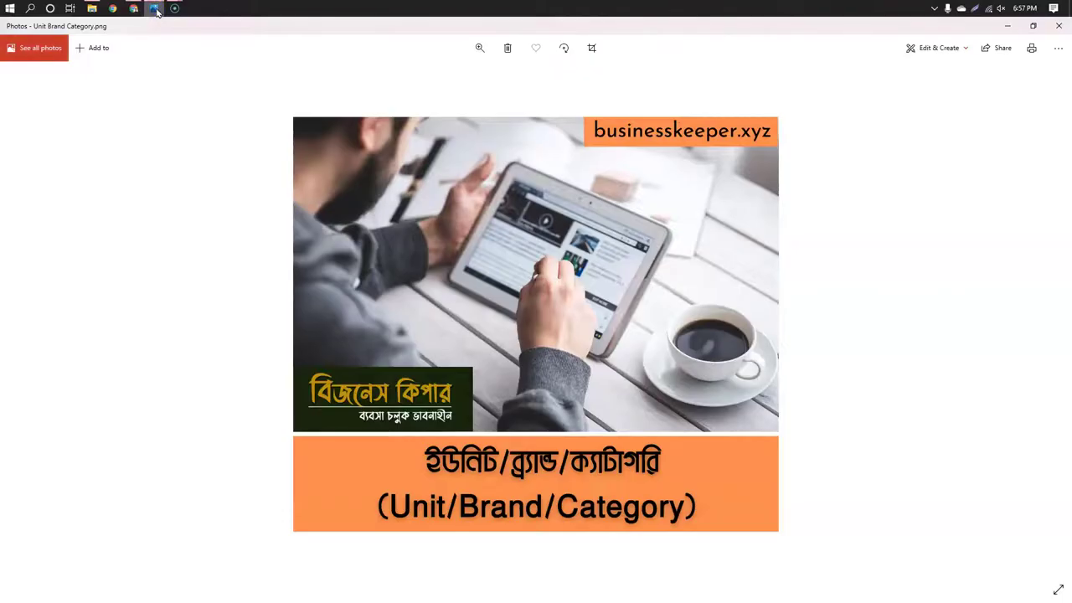
{"action": "left_click", "coordinate": [155, 9]}
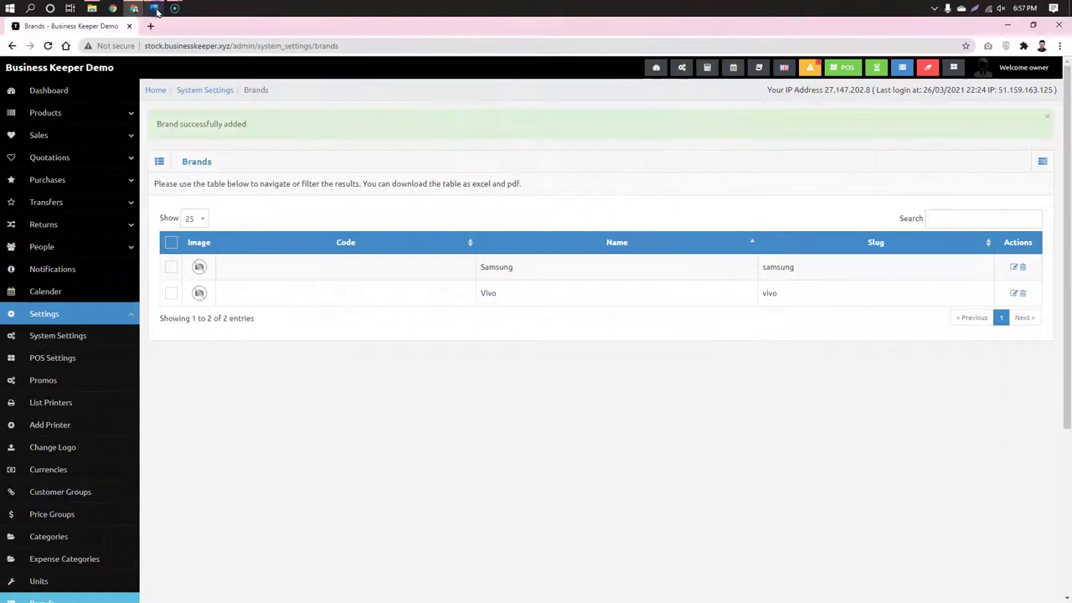
- Go to the Units list in the settings
{"action": "scroll", "coordinate": [343, 372], "scroll_direction": "down", "scroll_amount": 2}
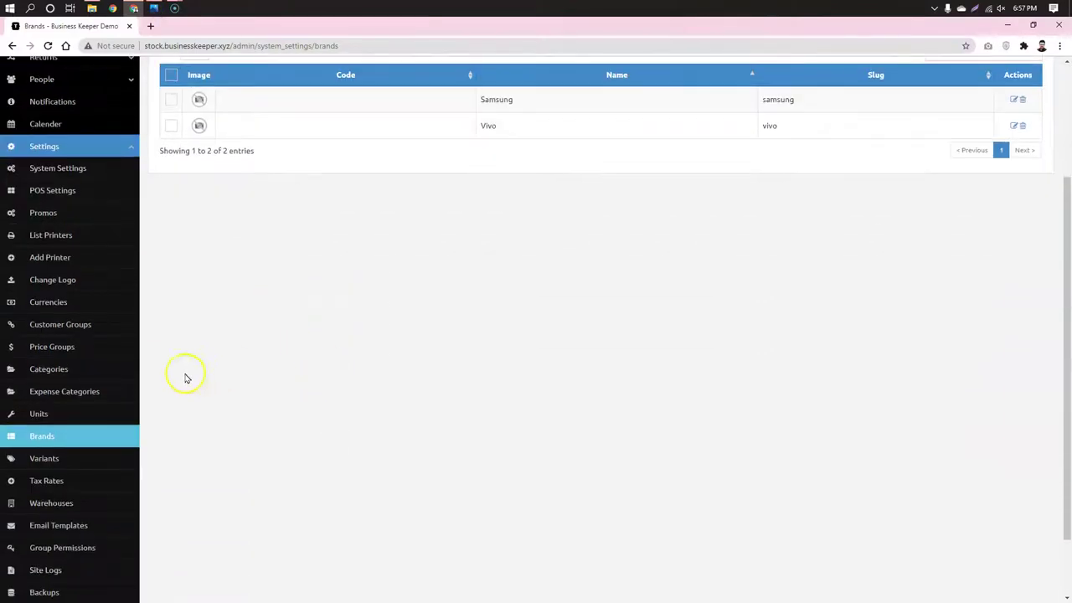
{"action": "scroll", "coordinate": [433, 356], "scroll_direction": "down", "scroll_amount": 1}
{"action": "left_click", "coordinate": [39, 360]}
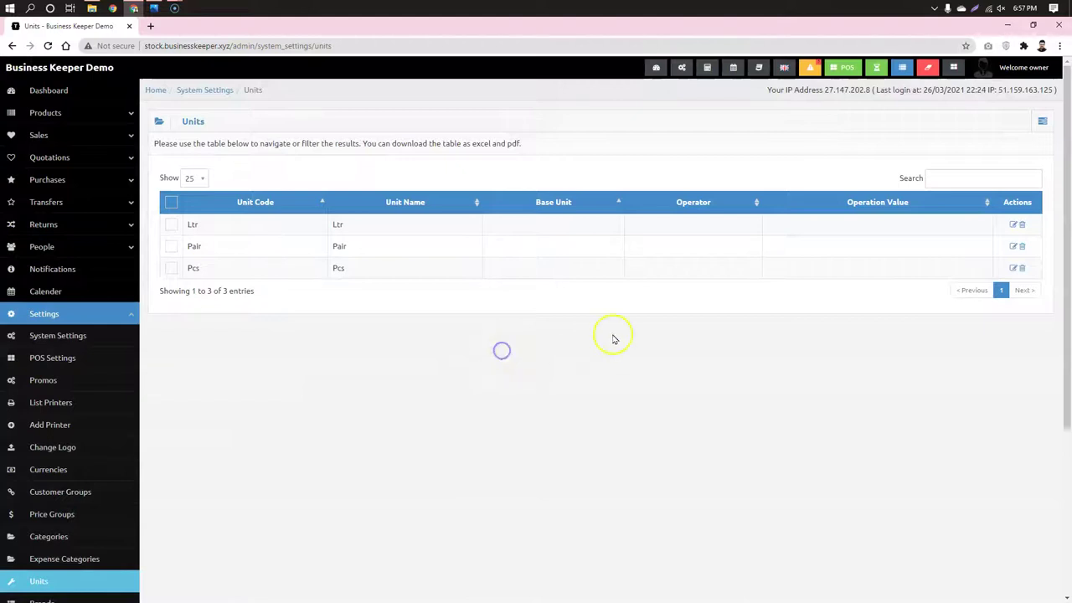
- Examine the codes of the existing Pcs, Pair and Ltr units in the list
{"action": "left_click", "coordinate": [1042, 122]}
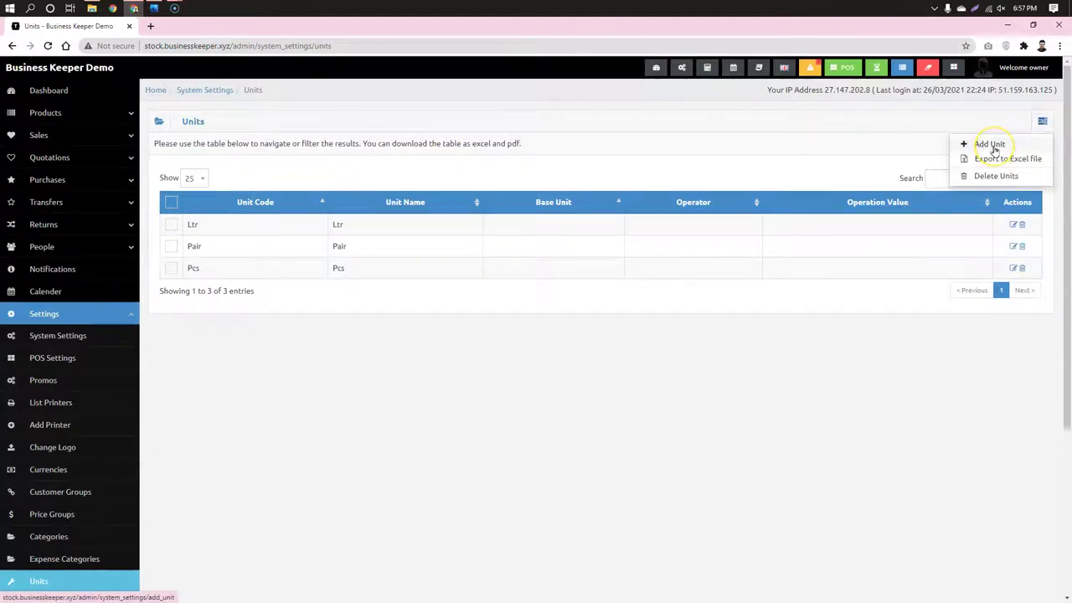
{"action": "left_click", "coordinate": [480, 434]}
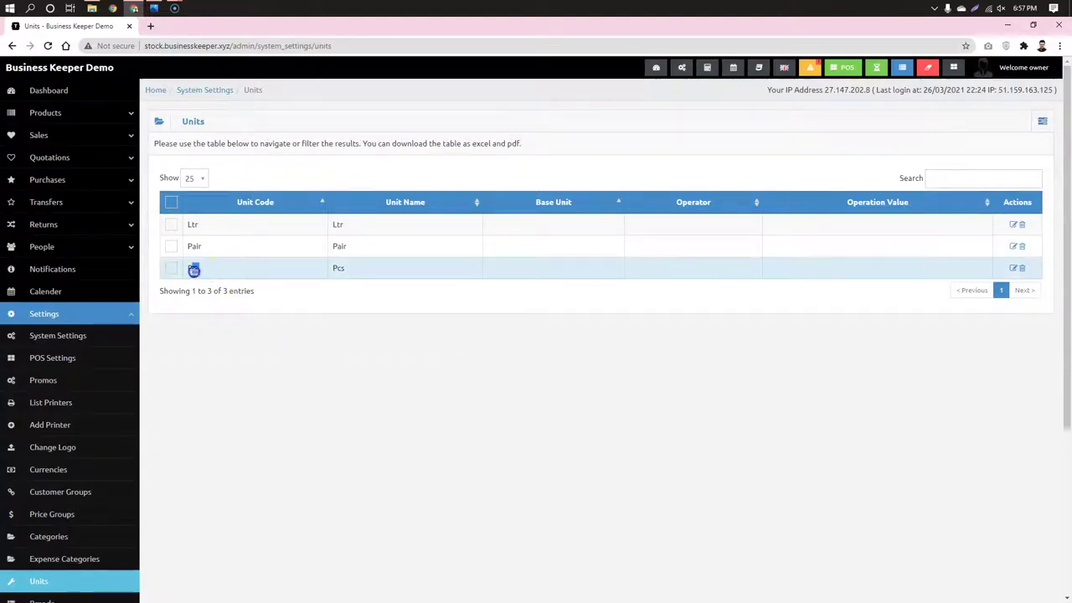
{"action": "left_click", "coordinate": [227, 366]}
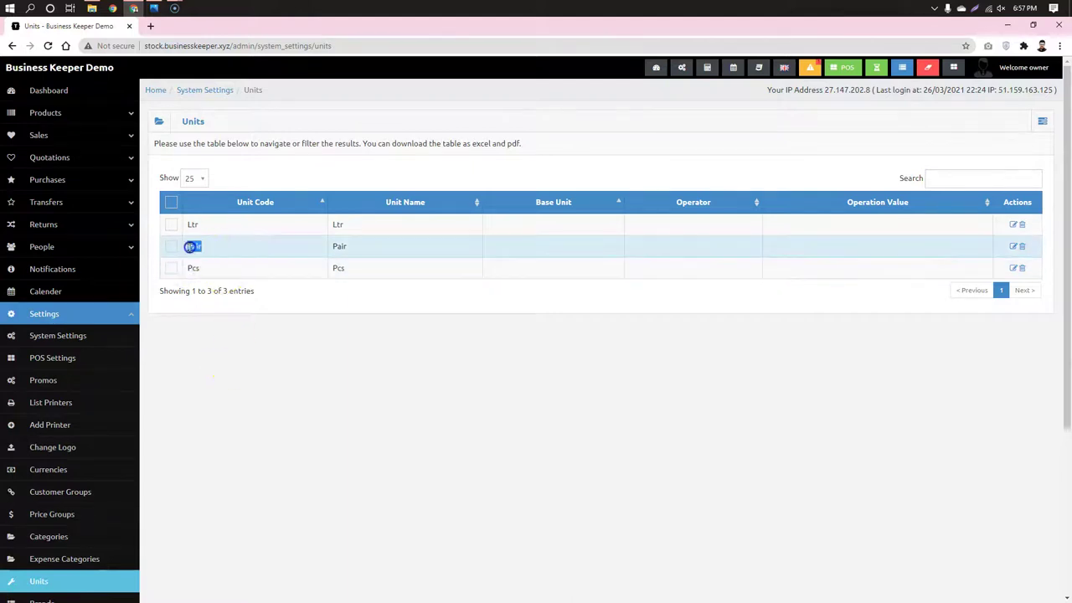
{"action": "left_click", "coordinate": [235, 345]}
{"action": "double_click", "coordinate": [191, 224]}
{"action": "left_click", "coordinate": [353, 393]}
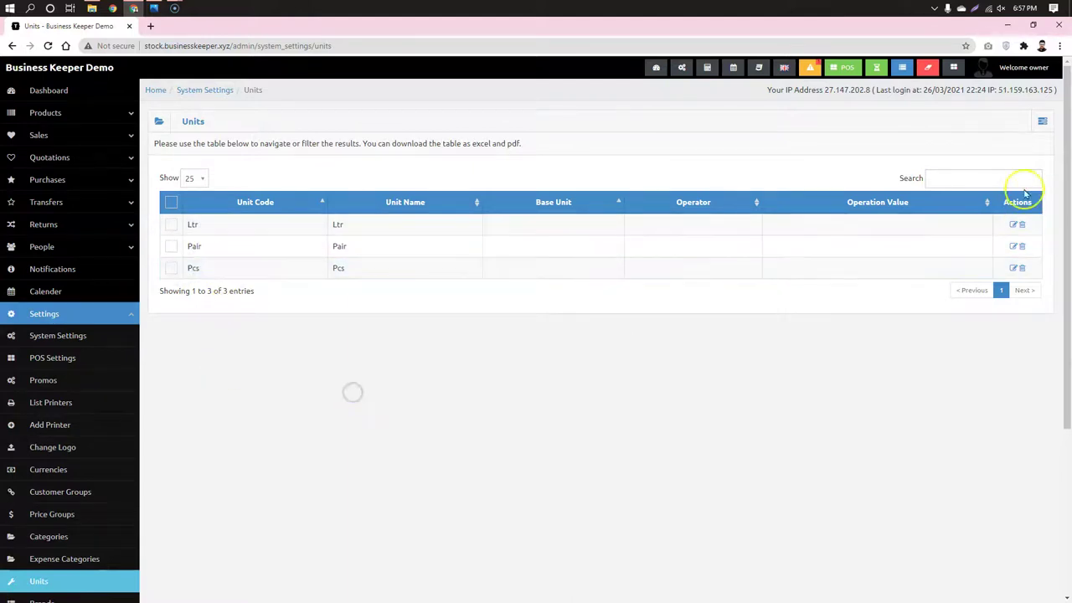
- Add a new unit with the code 4 and the name Meter, leaving the base unit unselected
{"action": "left_click", "coordinate": [1041, 120]}
{"action": "left_click", "coordinate": [1015, 144]}
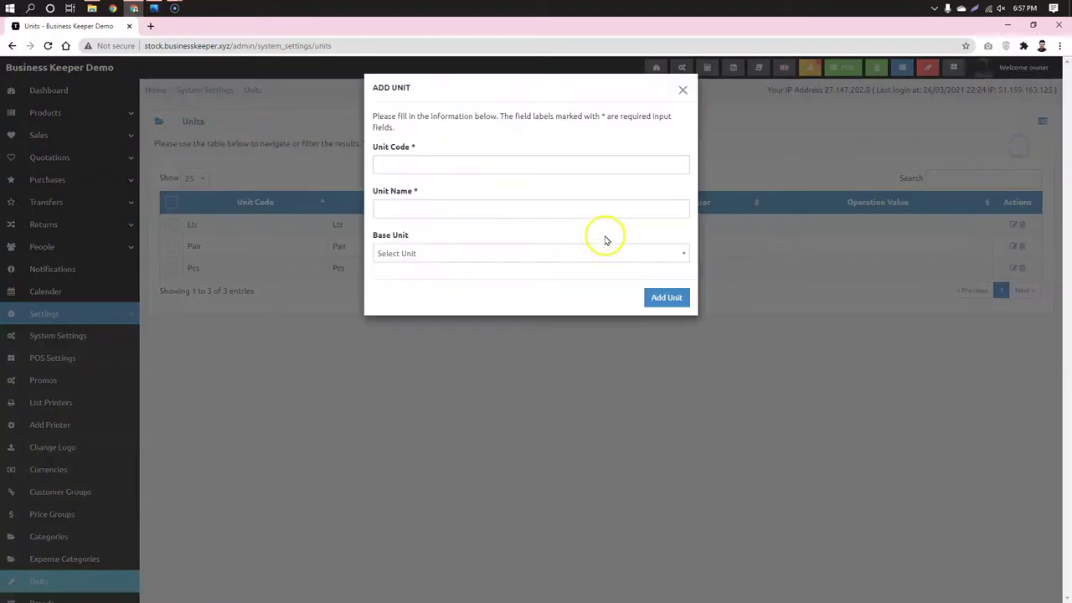
{"action": "left_click", "coordinate": [487, 159]}
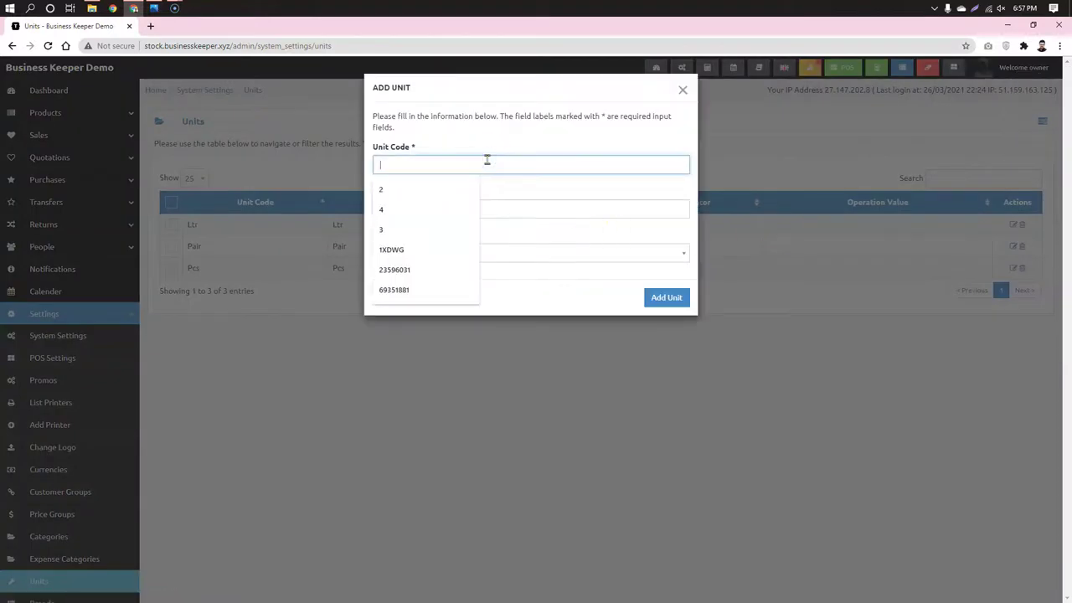
{"action": "type", "text": "4"}
{"action": "left_click", "coordinate": [494, 243]}
{"action": "left_click", "coordinate": [491, 215]}
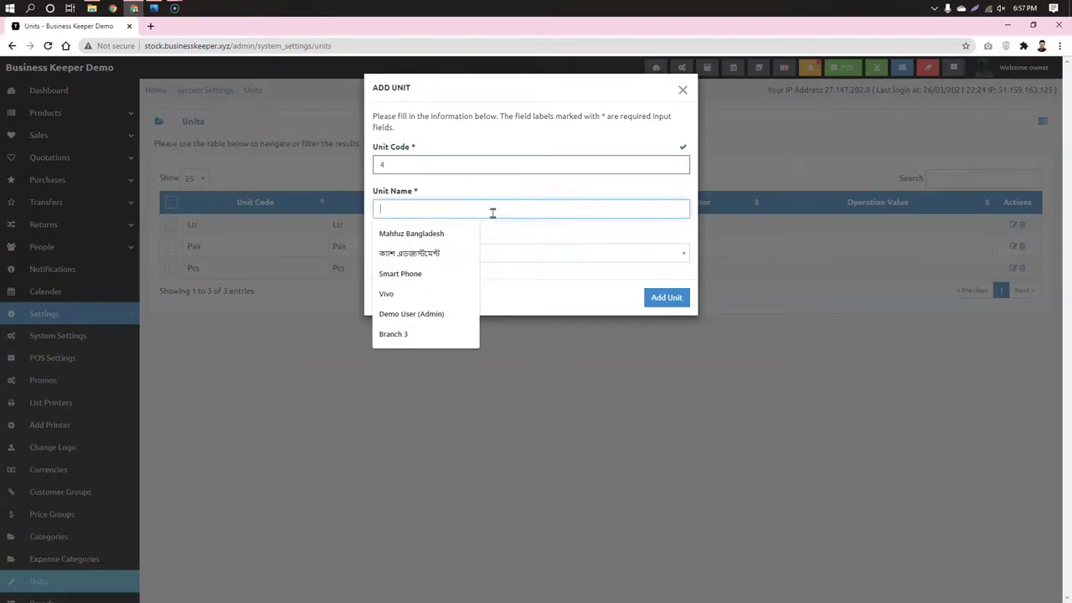
{"action": "type", "text": "Meter"}
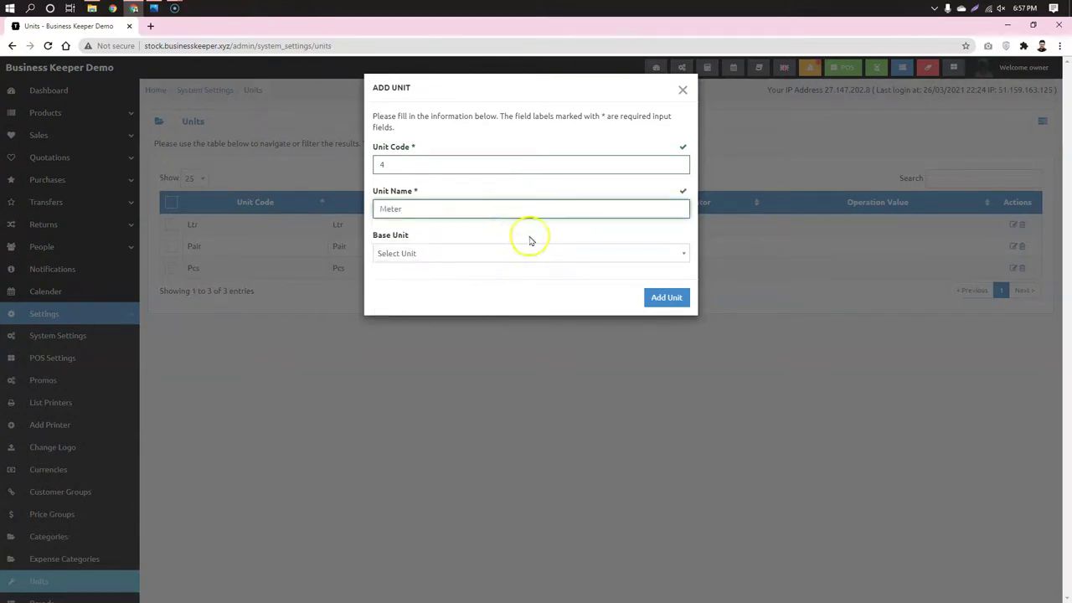
{"action": "left_click", "coordinate": [667, 297]}
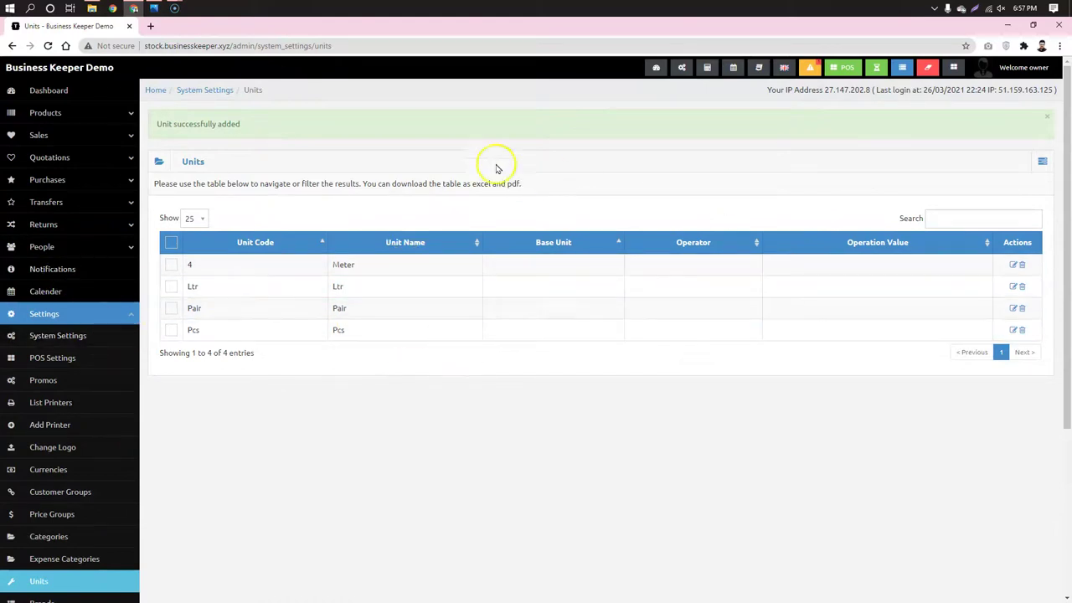
- Open the form for adding a product and check which brands it offers, without choosing one
{"action": "left_click", "coordinate": [91, 114]}
{"action": "left_click", "coordinate": [46, 157]}
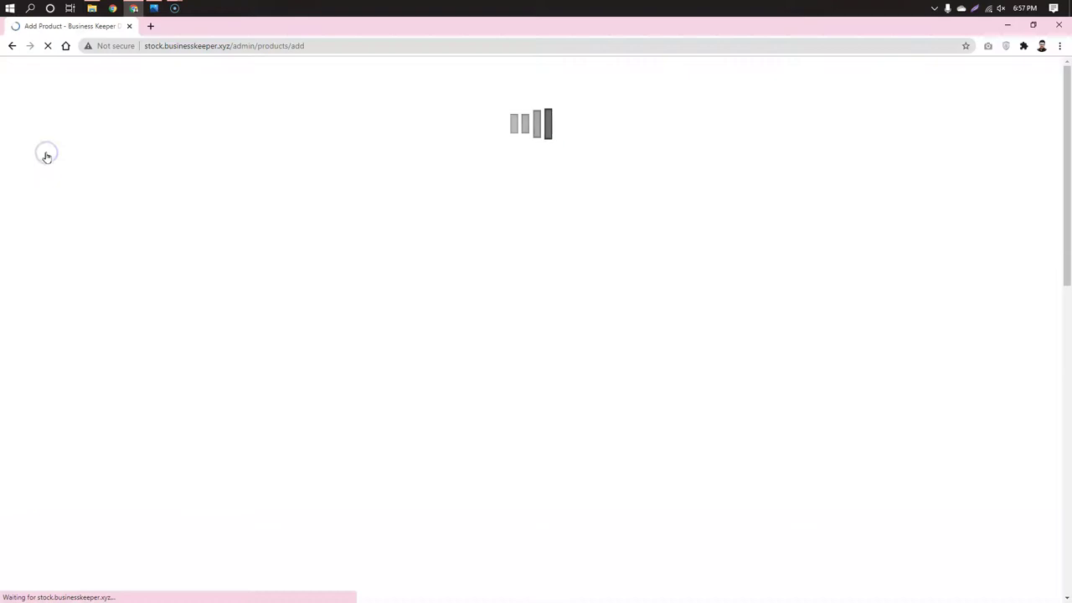
{"action": "scroll", "coordinate": [563, 225], "scroll_direction": "down", "scroll_amount": 2}
{"action": "scroll", "coordinate": [578, 239], "scroll_direction": "down", "scroll_amount": 1}
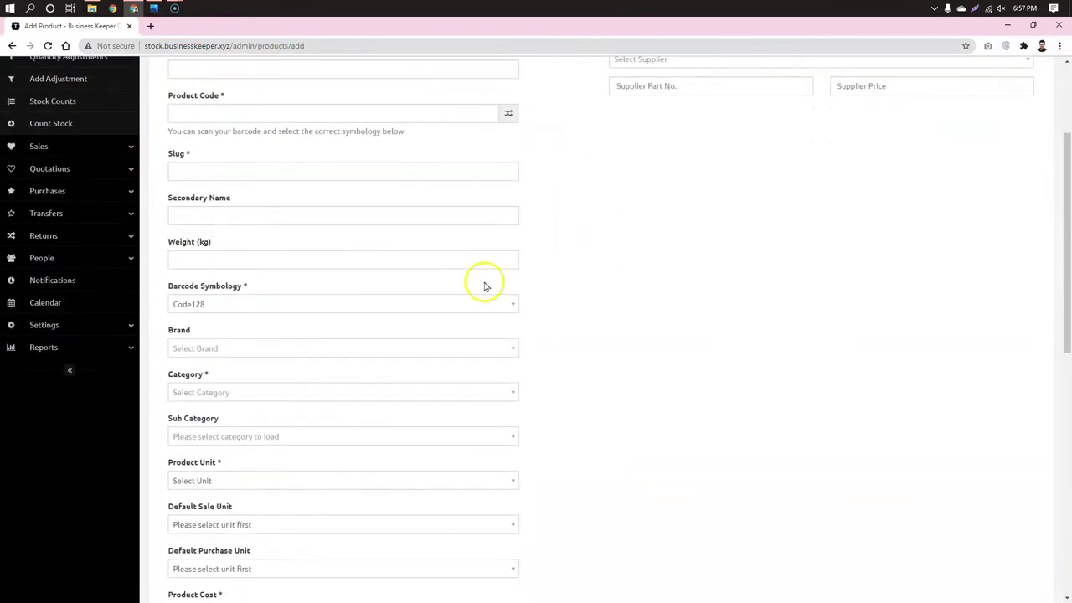
{"action": "scroll", "coordinate": [216, 319], "scroll_direction": "down", "scroll_amount": 2}
{"action": "left_click", "coordinate": [252, 234]}
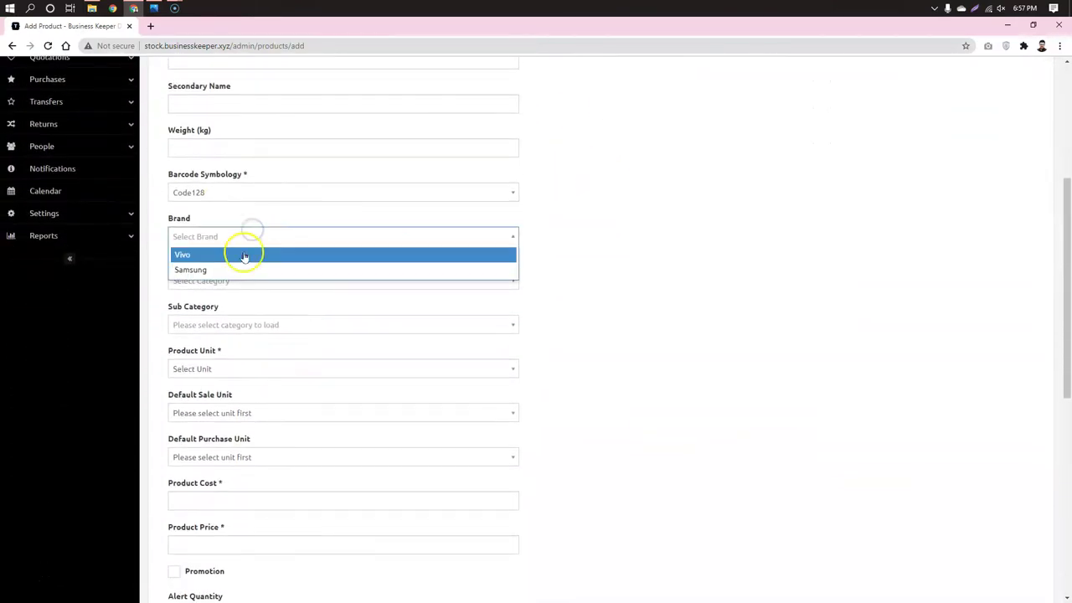
{"action": "left_click", "coordinate": [643, 196]}
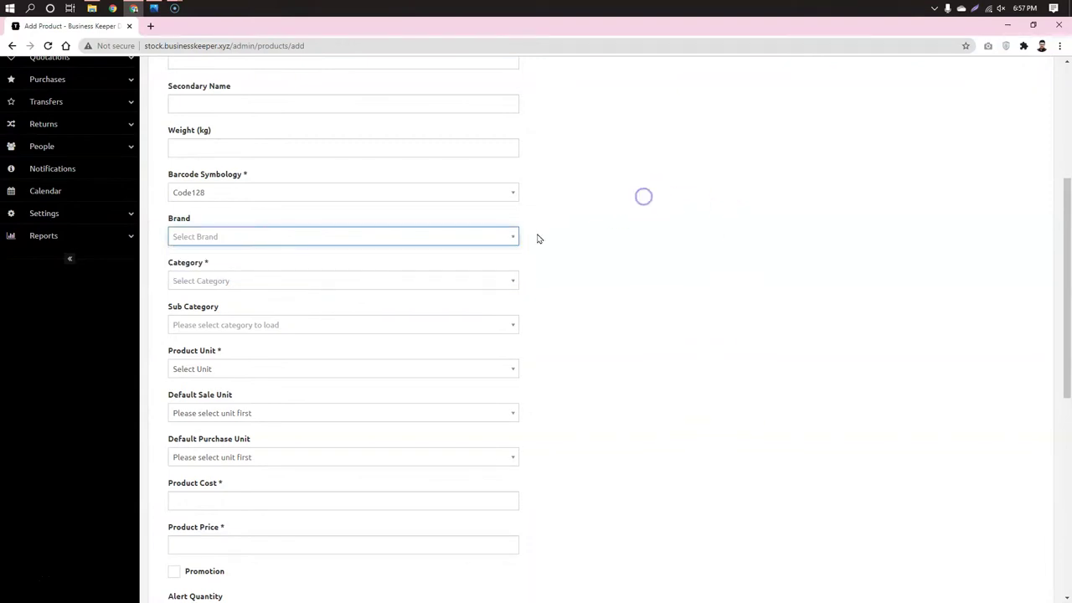
- Check the category and product unit choices on the product form, leaving both unselected
{"action": "left_click", "coordinate": [318, 279]}
{"action": "scroll", "coordinate": [238, 351], "scroll_direction": "down", "scroll_amount": 1}
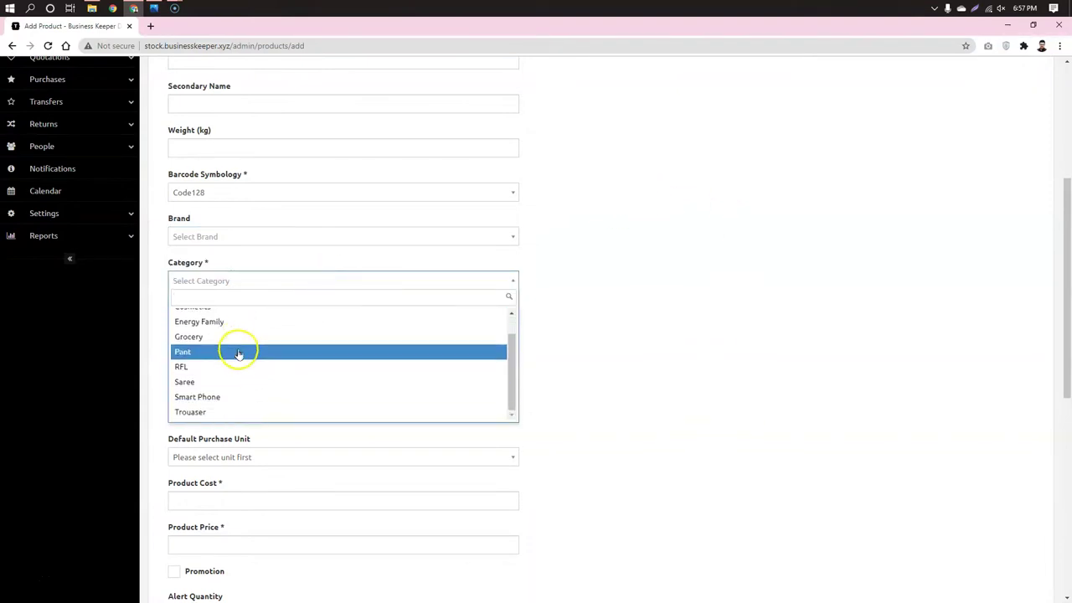
{"action": "scroll", "coordinate": [222, 364], "scroll_direction": "up", "scroll_amount": 2}
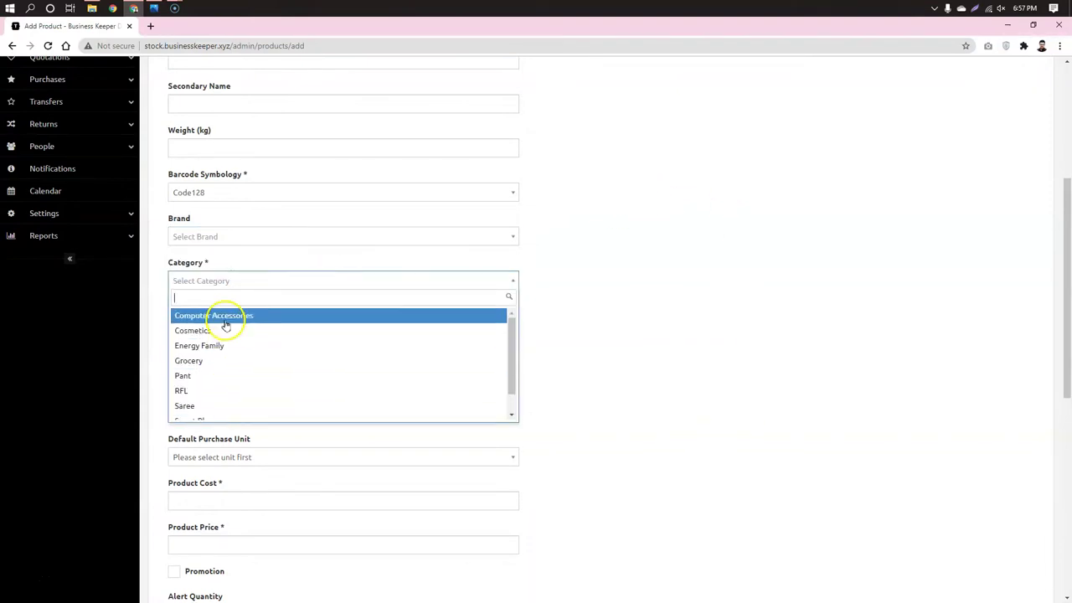
{"action": "left_click", "coordinate": [700, 277]}
{"action": "scroll", "coordinate": [680, 302], "scroll_direction": "down", "scroll_amount": 1}
{"action": "left_click", "coordinate": [458, 312]}
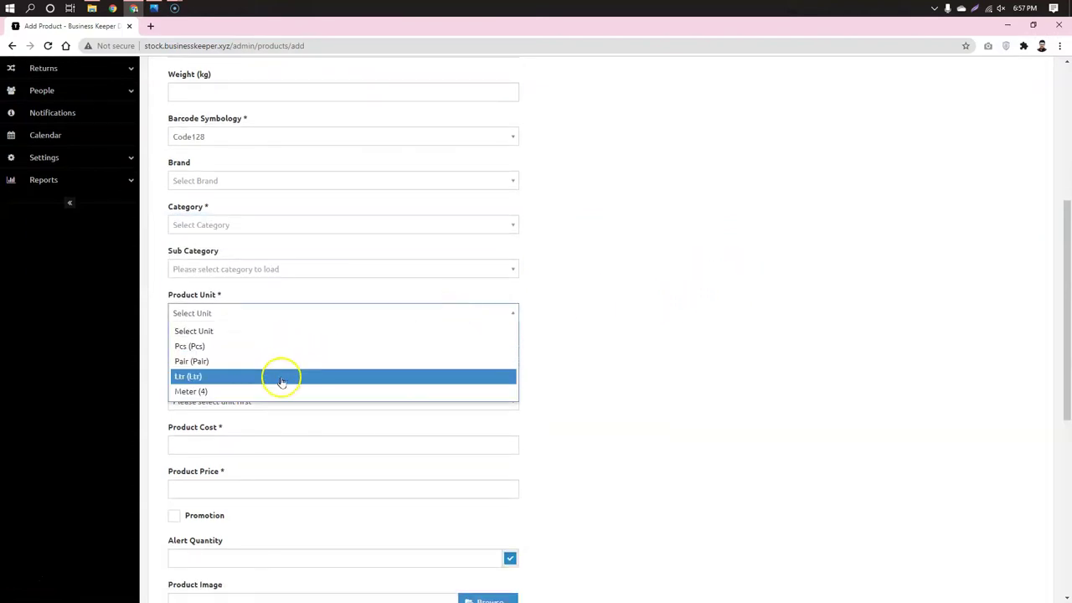
{"action": "scroll", "coordinate": [686, 344], "scroll_direction": "up", "scroll_amount": 4}
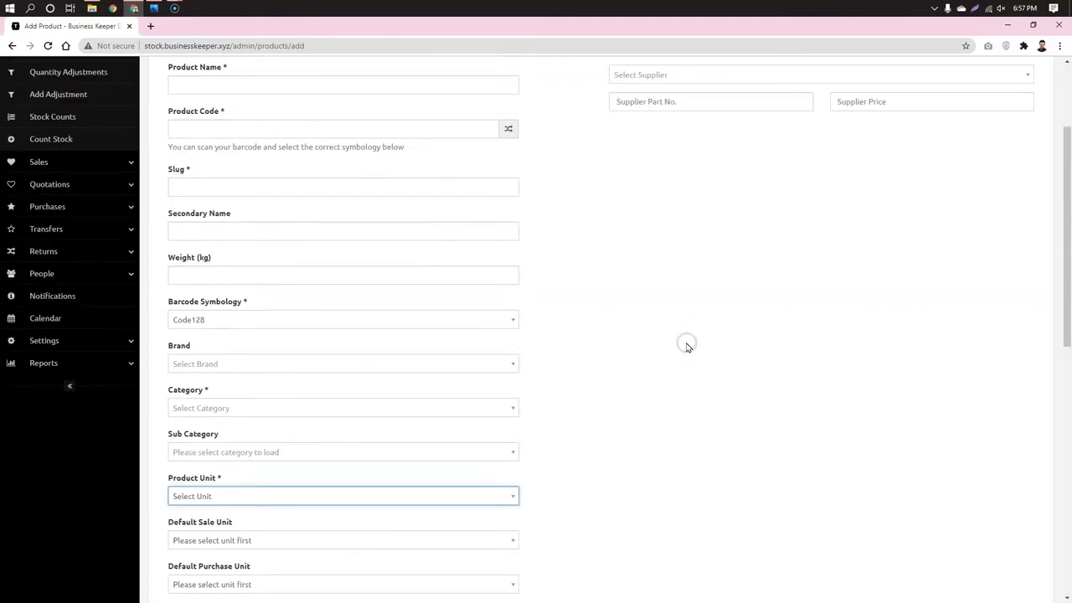